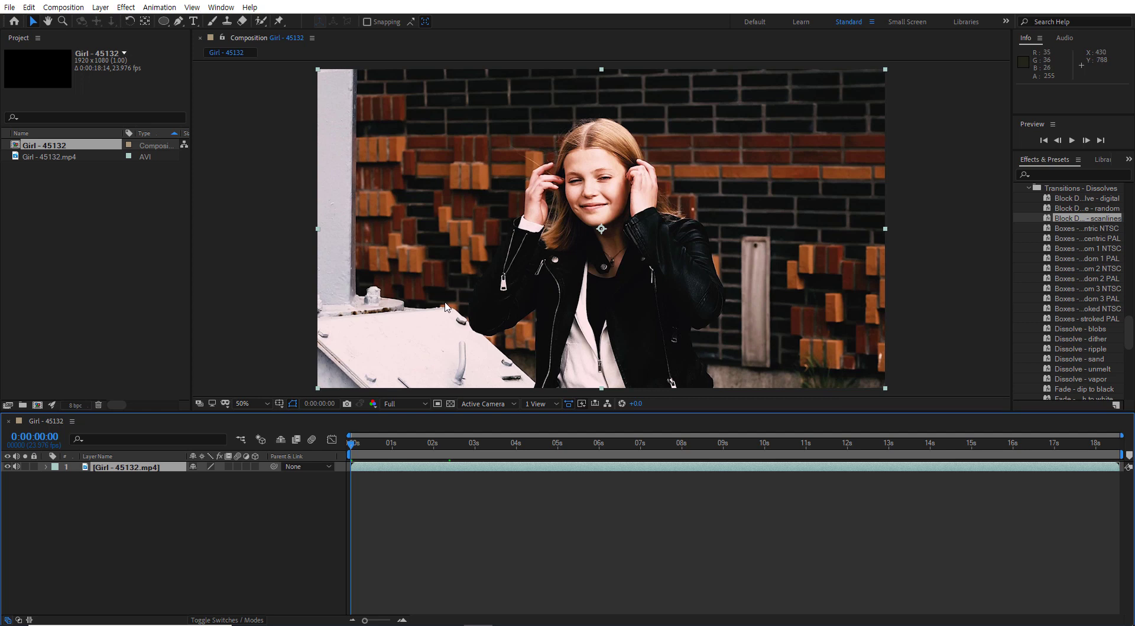
Briefly preview the footage and activate the Ellipse tool
key(space)
key(space)
click(165, 22)
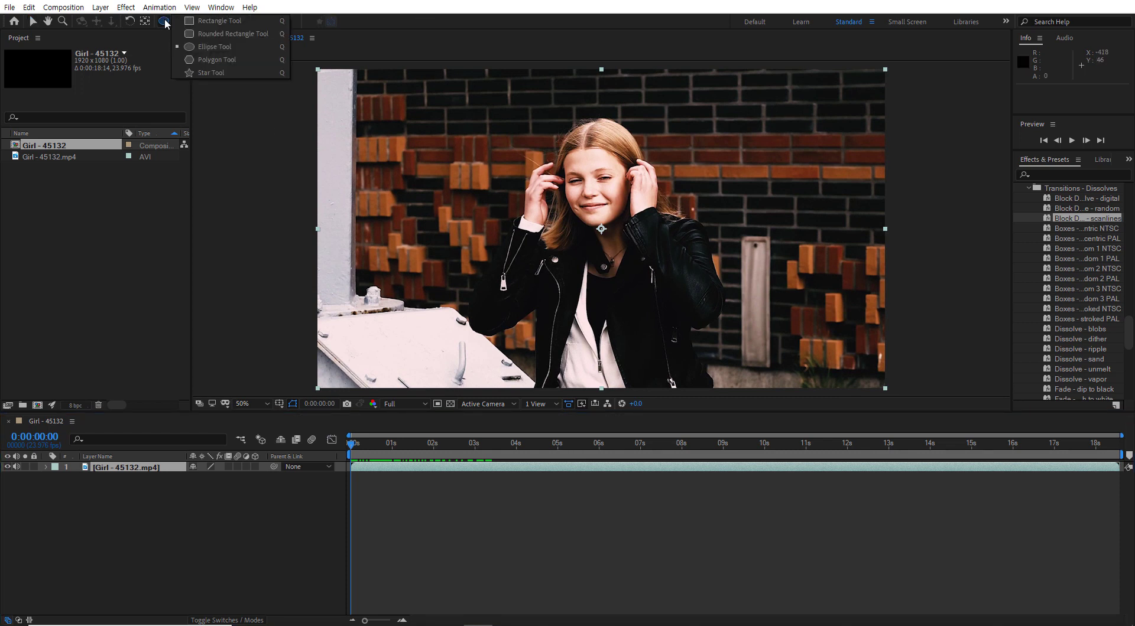
click(218, 46)
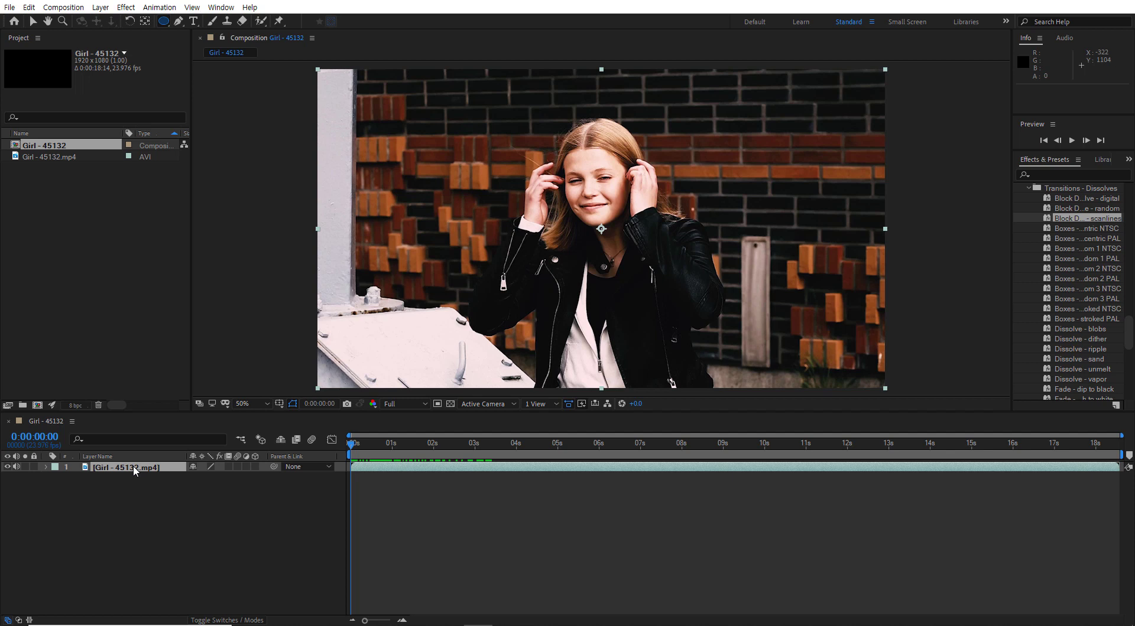
Try drawing a yellow ellipse shape over the girl with no layer selected, undoing each attempt
click(160, 508)
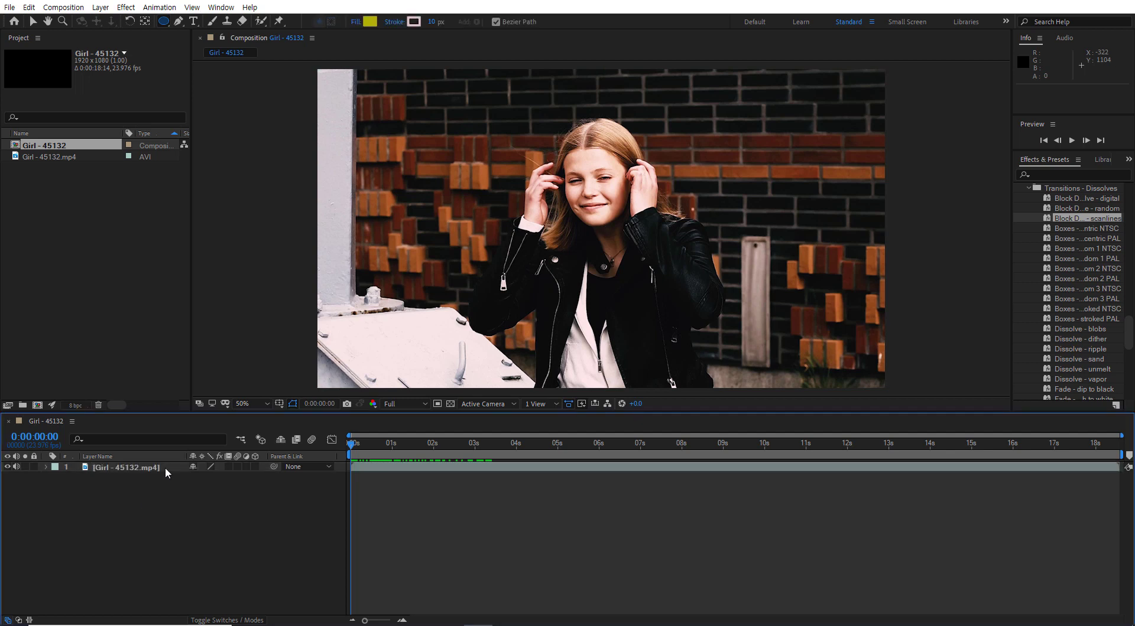
drag(579, 187, 709, 305)
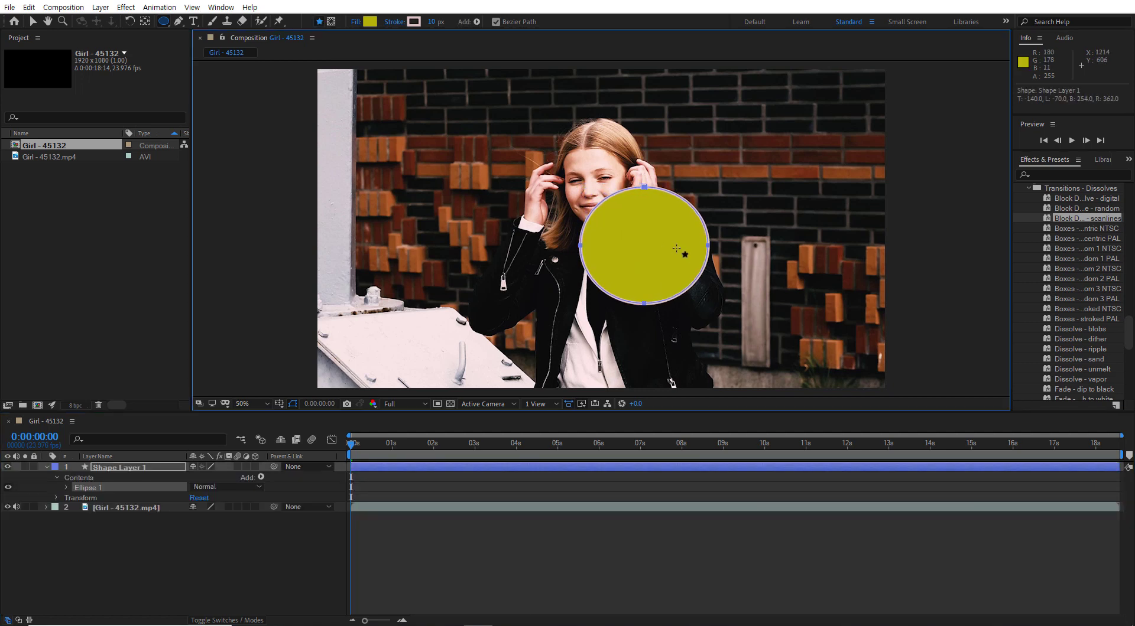
key(ctrl+z)
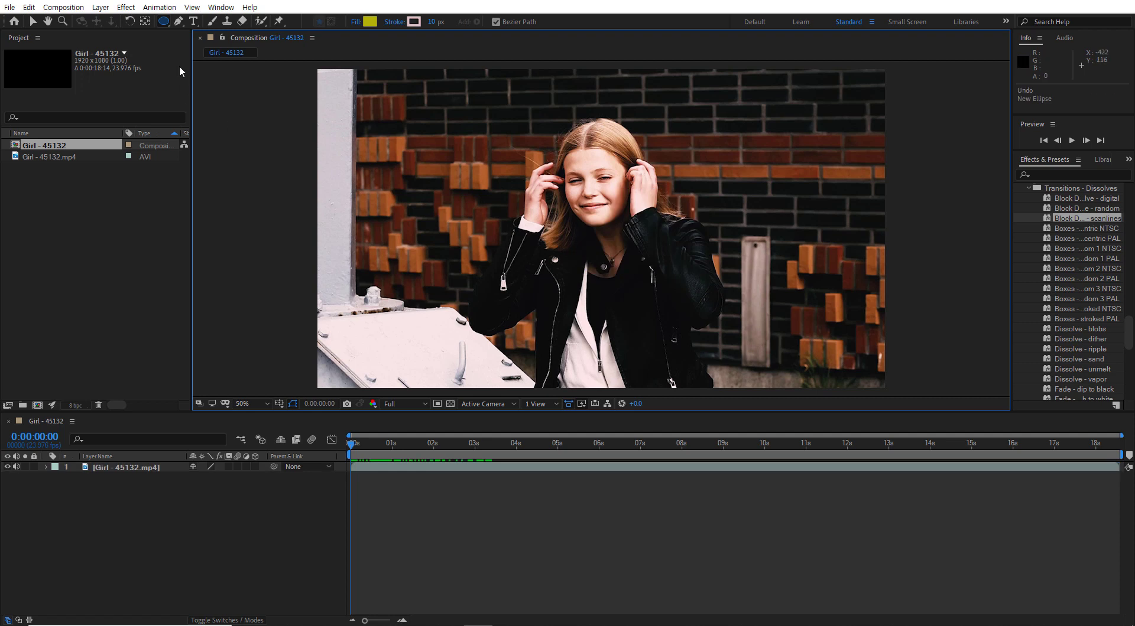
click(165, 23)
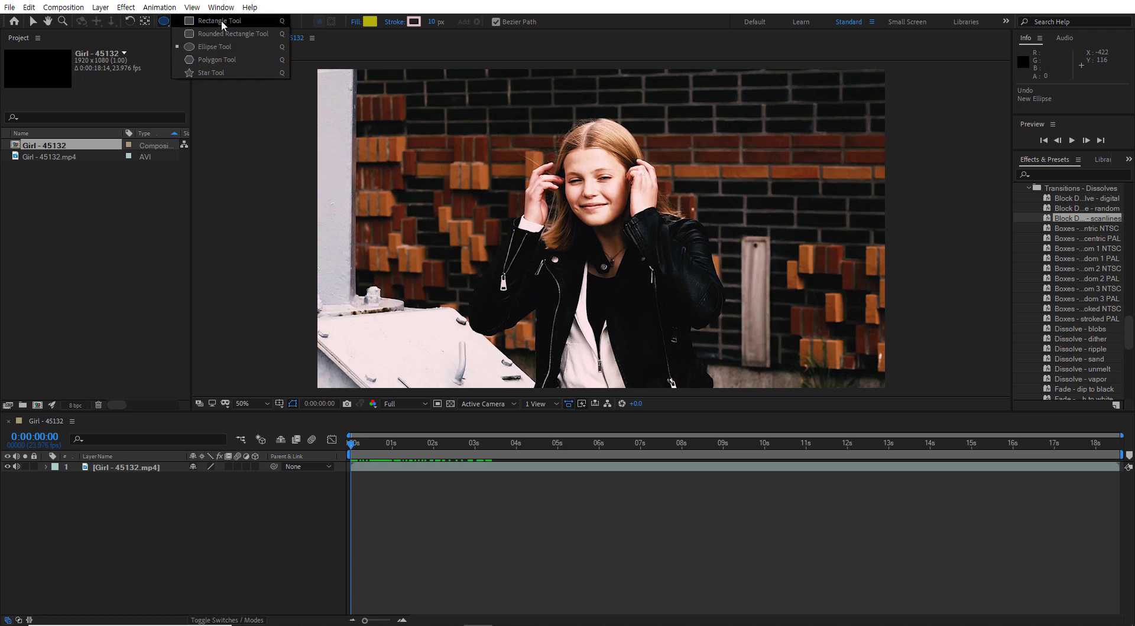
click(222, 46)
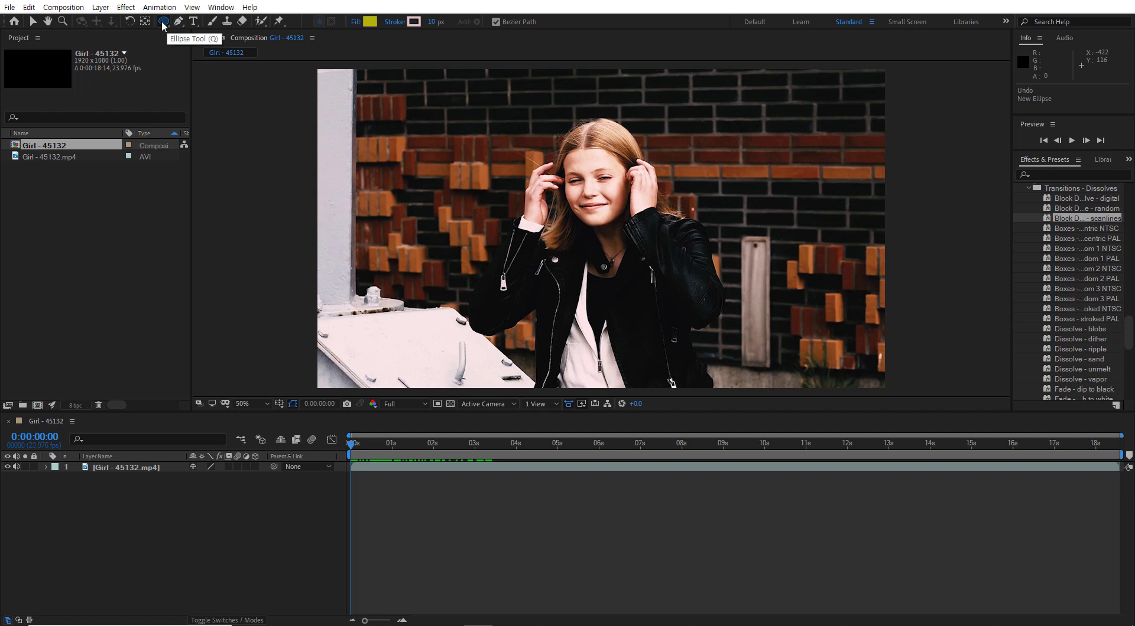
click(162, 22)
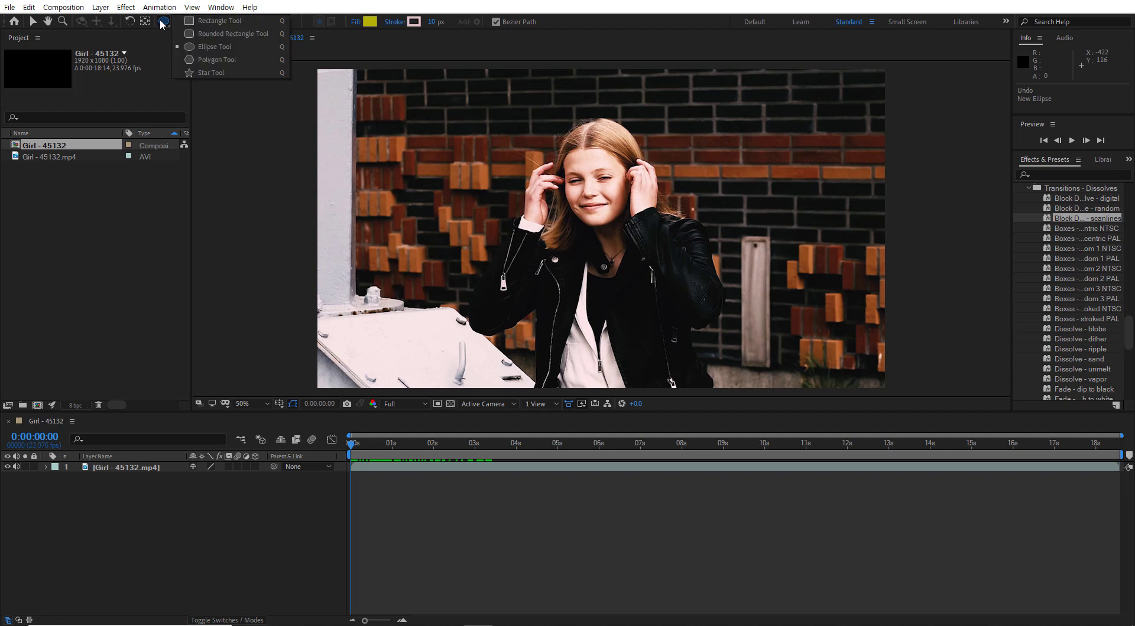
click(199, 46)
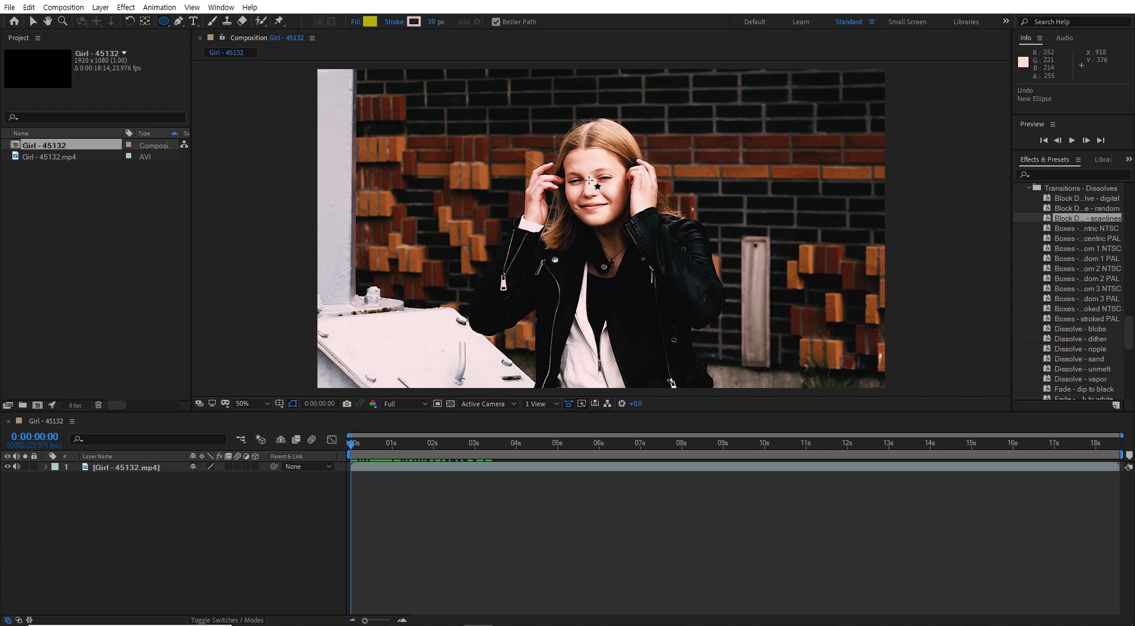
drag(589, 181, 710, 287)
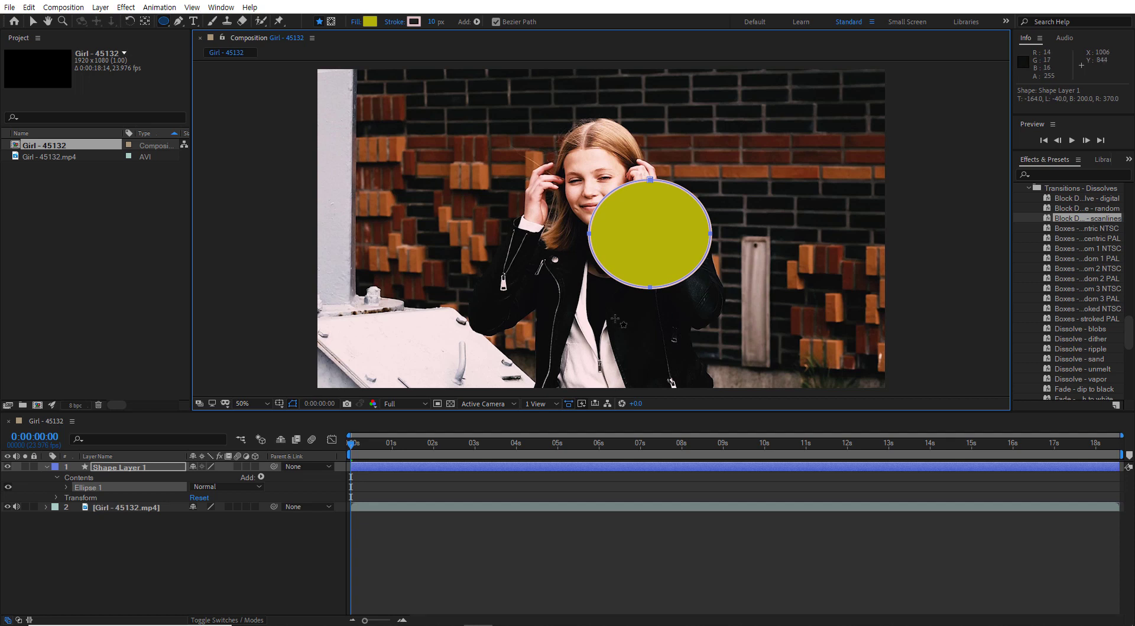
key(ctrl+z)
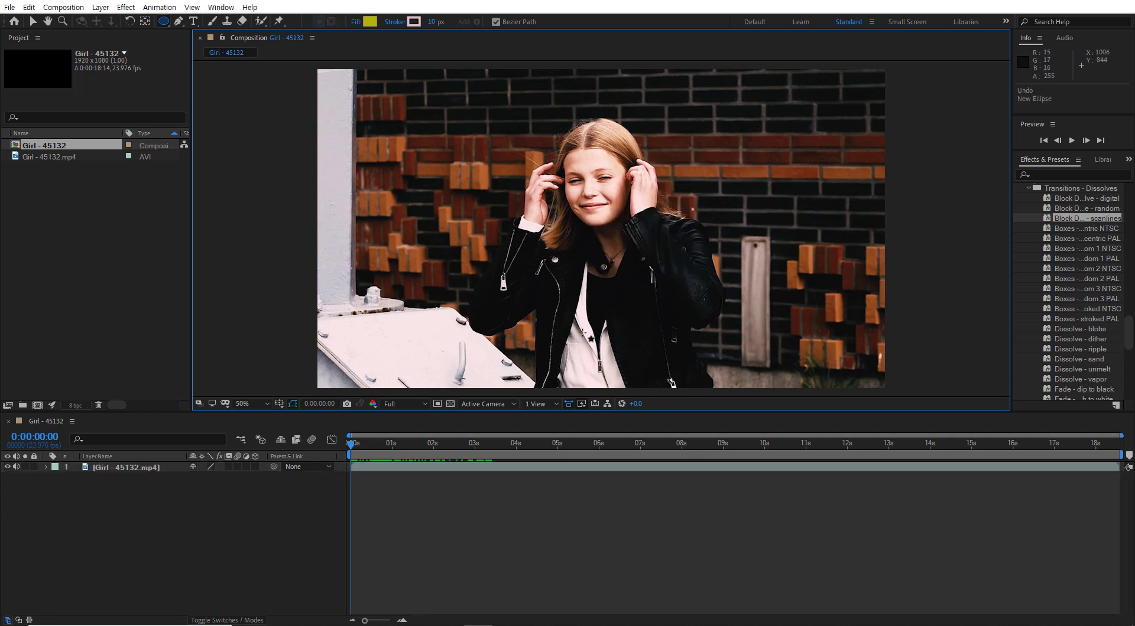
Draw a near-circular mask about 534 by 548 px around the girl's head on the Girl - 45132.mp4 layer
click(126, 467)
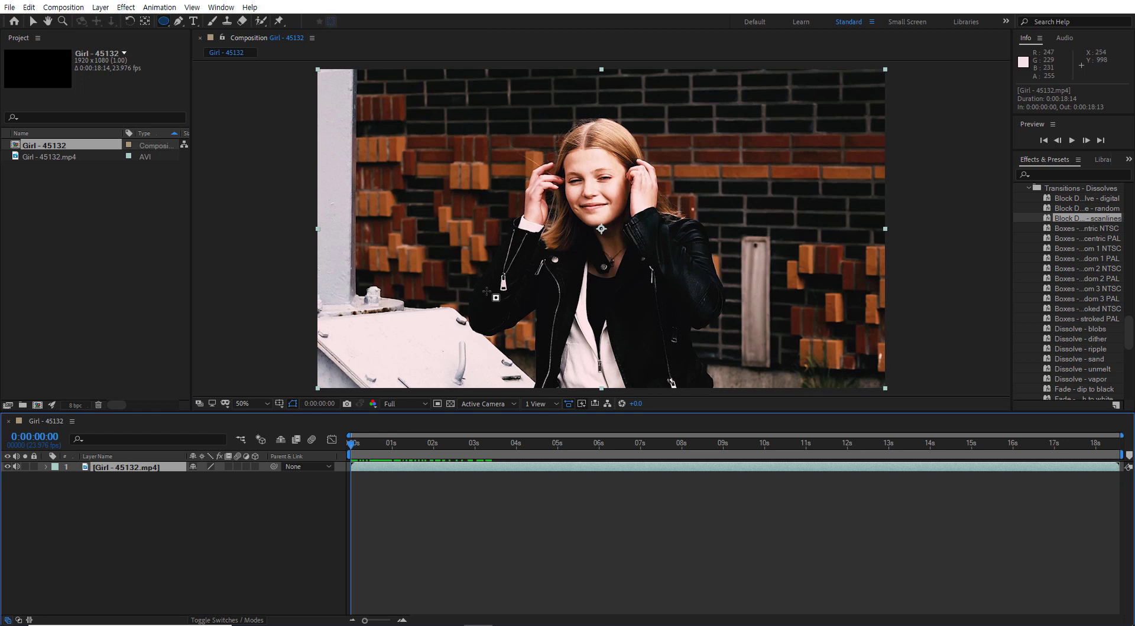
drag(588, 183, 677, 268)
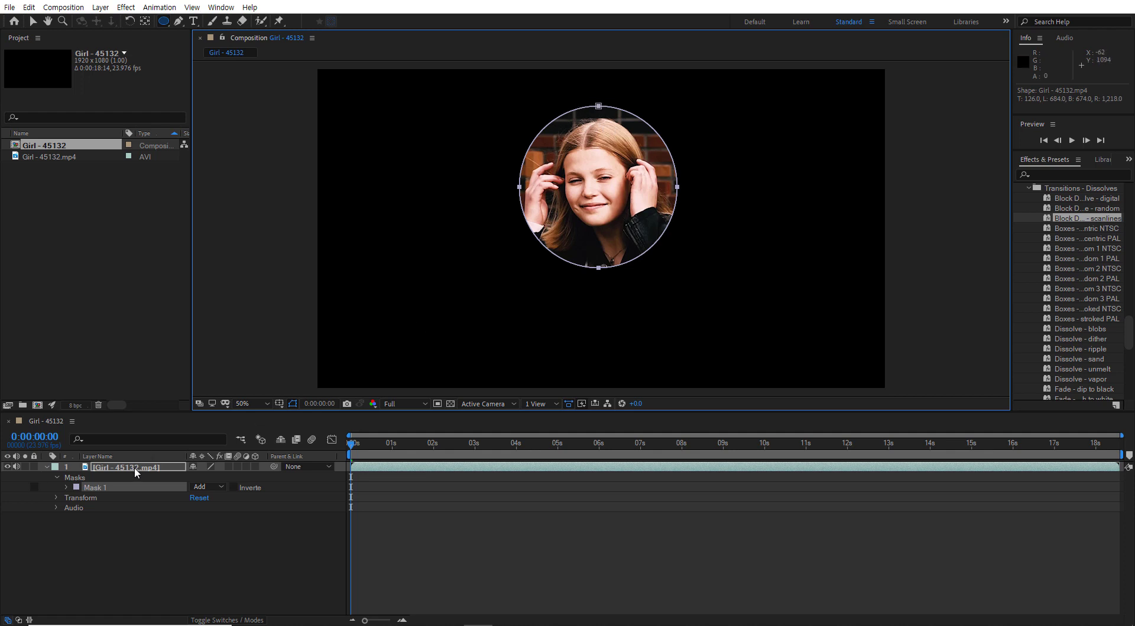
click(56, 478)
click(56, 478)
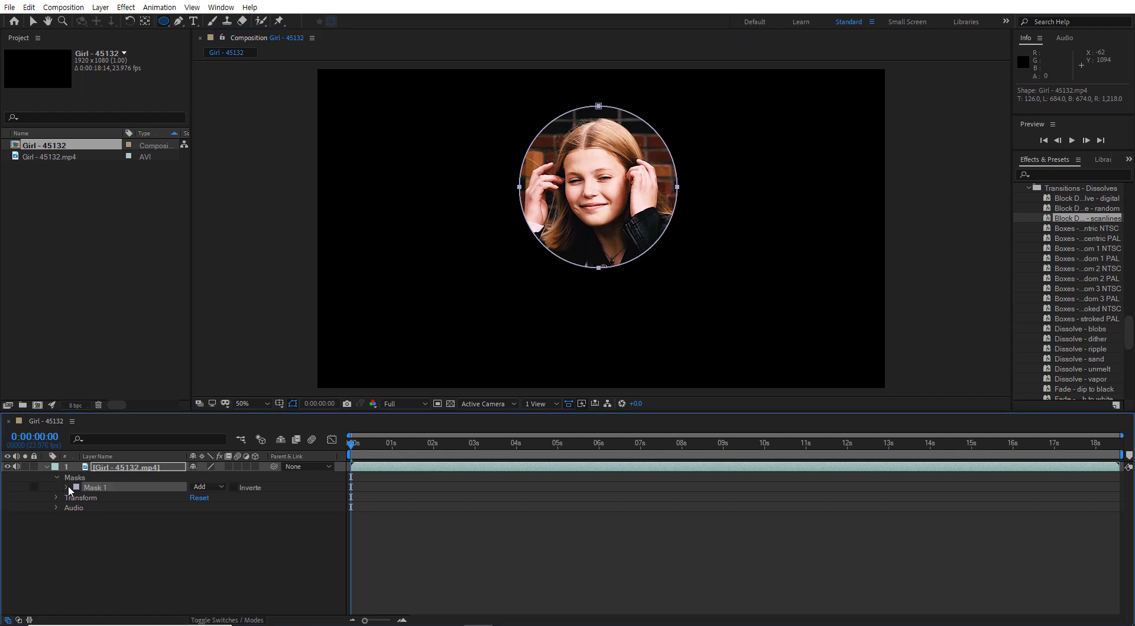
Expand the properties of Mask 1, then select the footage layer and activate the Selection tool
click(67, 488)
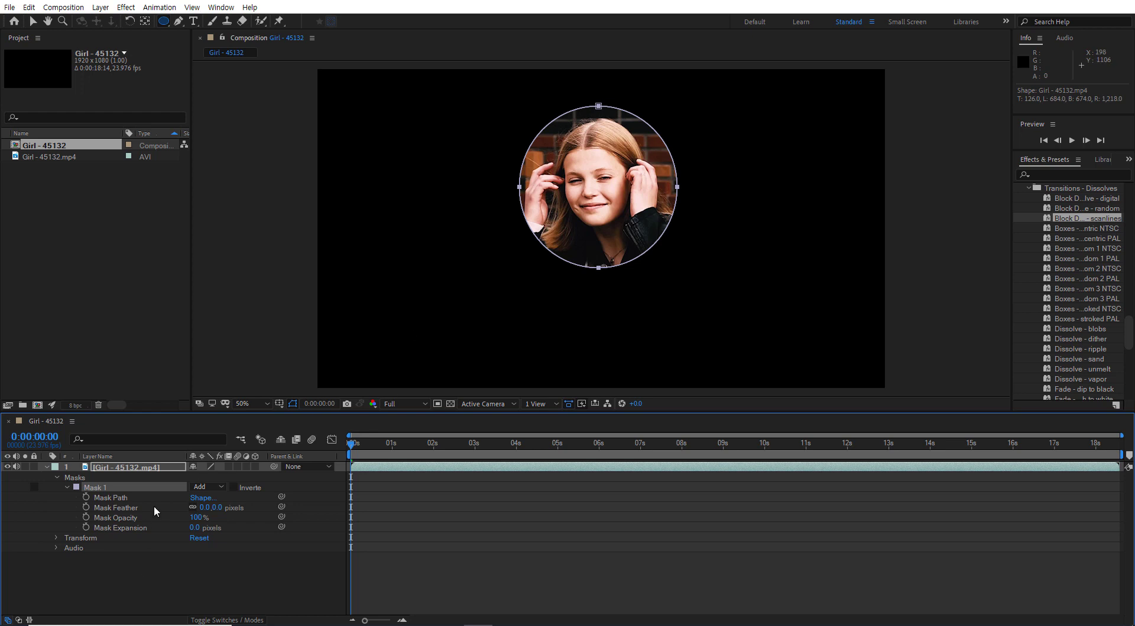
click(154, 466)
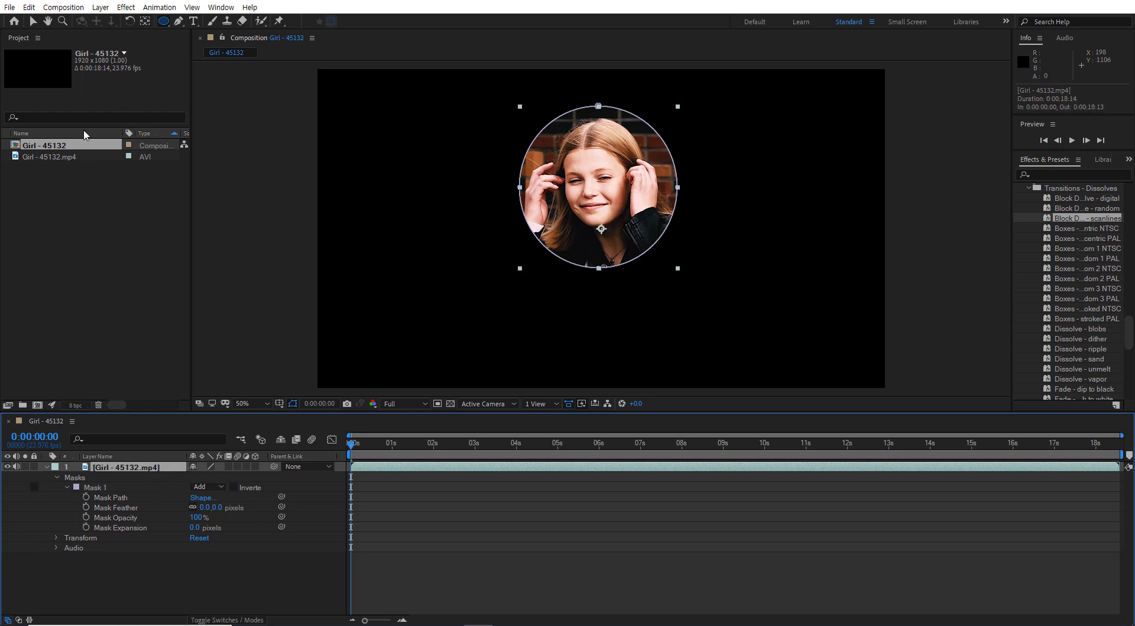
click(33, 21)
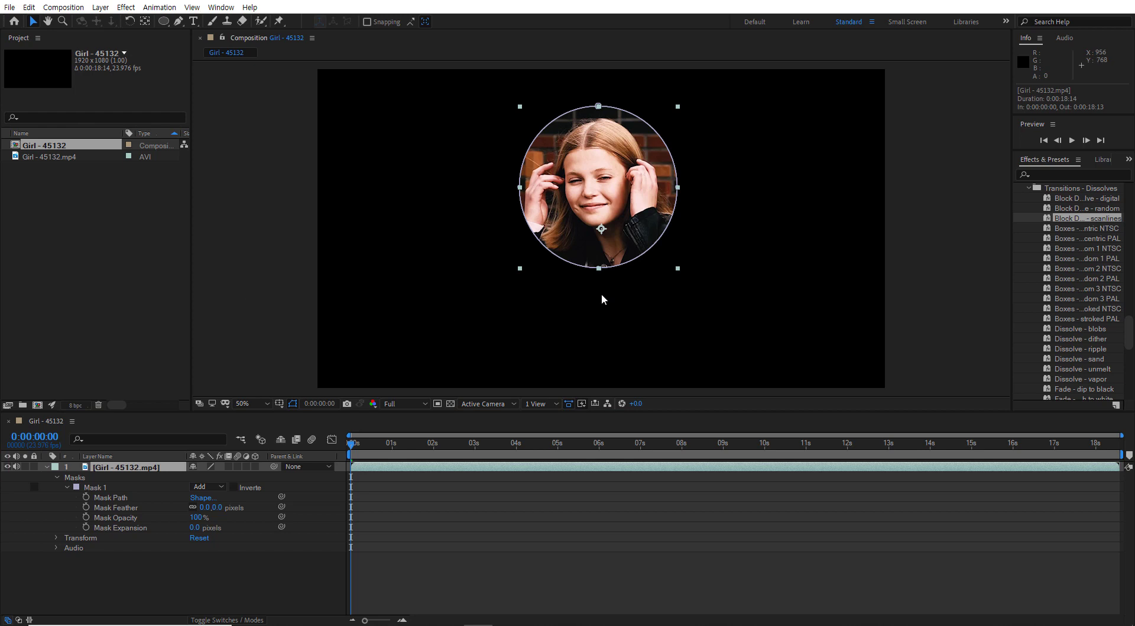
Try moving the whole masked footage layer up and to the left in the composition, undoing each move
drag(627, 263, 626, 234)
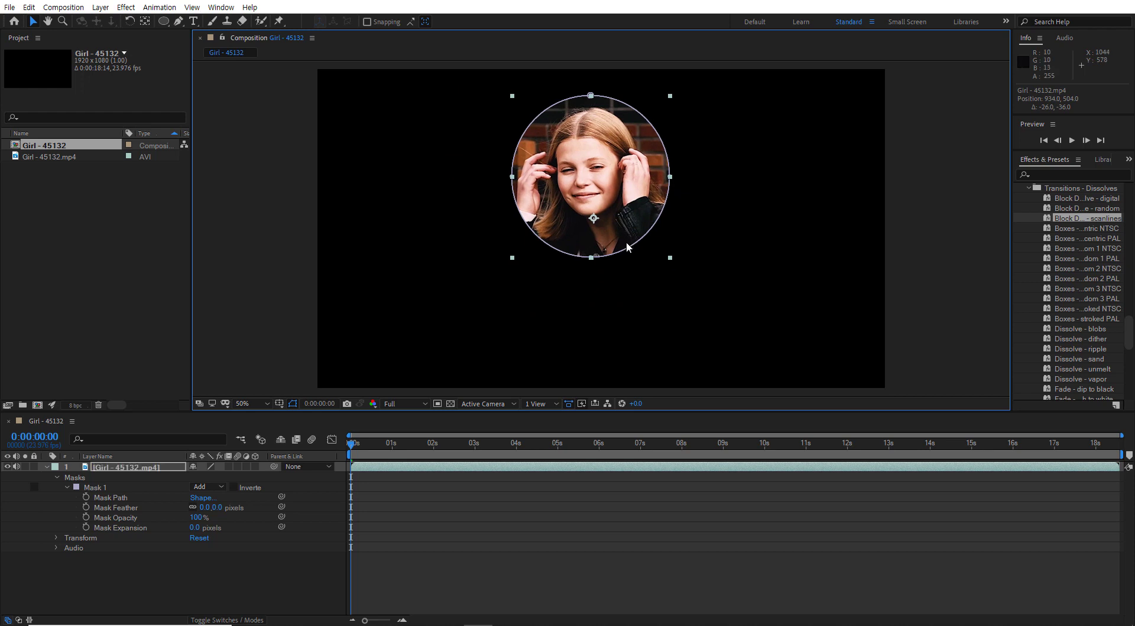
key(ctrl+z)
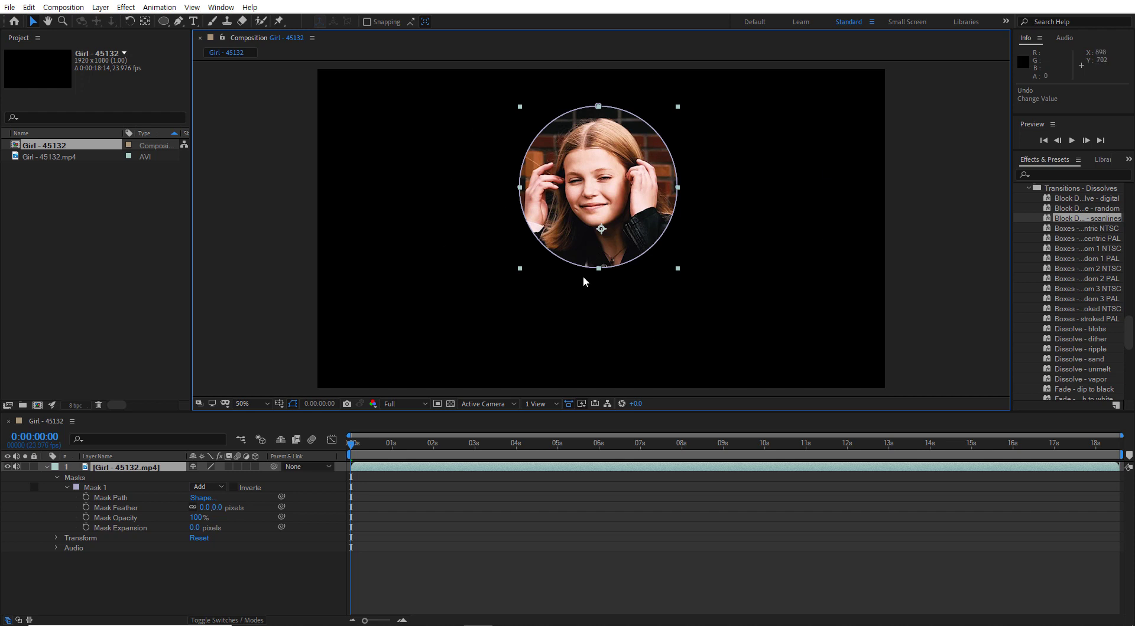
drag(675, 211, 600, 184)
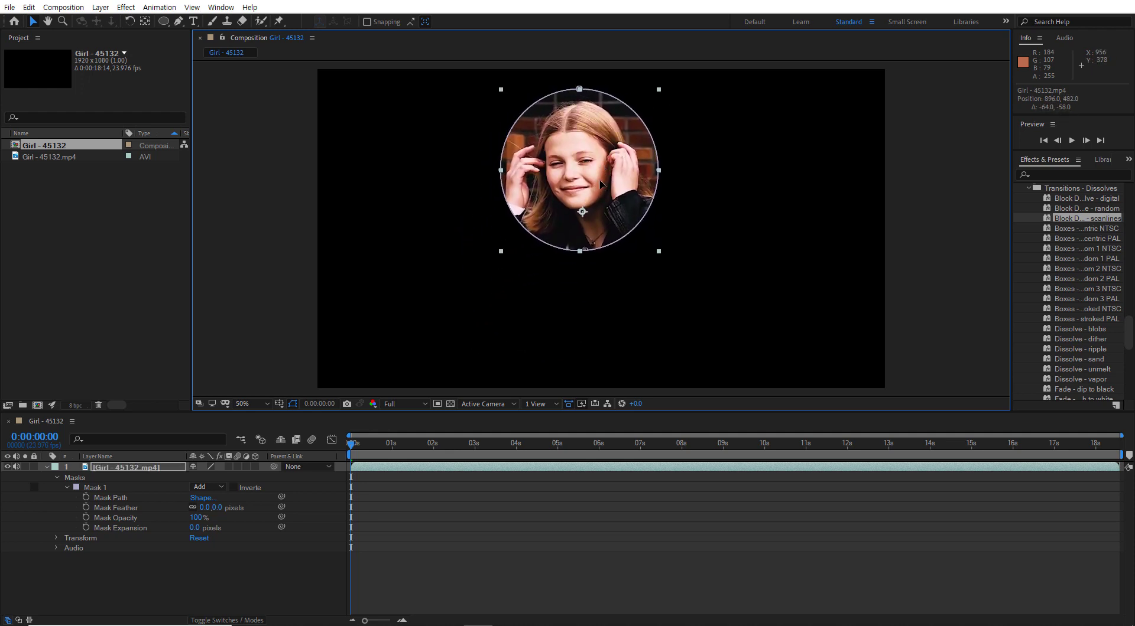
key(ctrl+z)
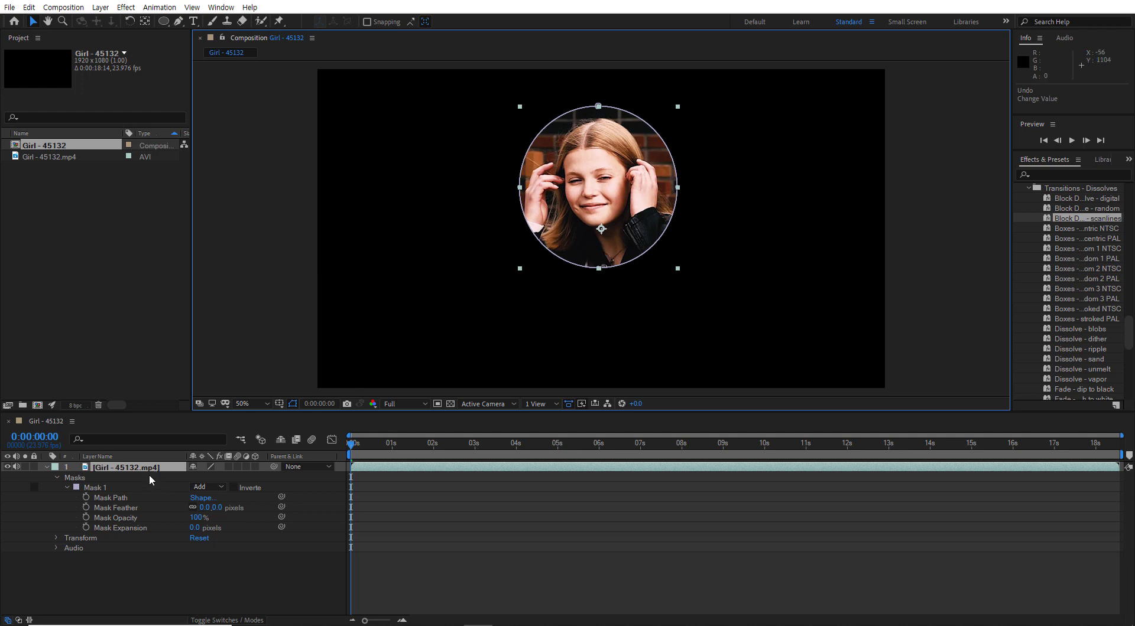
Move only Mask 1 slightly up and left over the footage, to about 676 px left and 116 px top
click(96, 489)
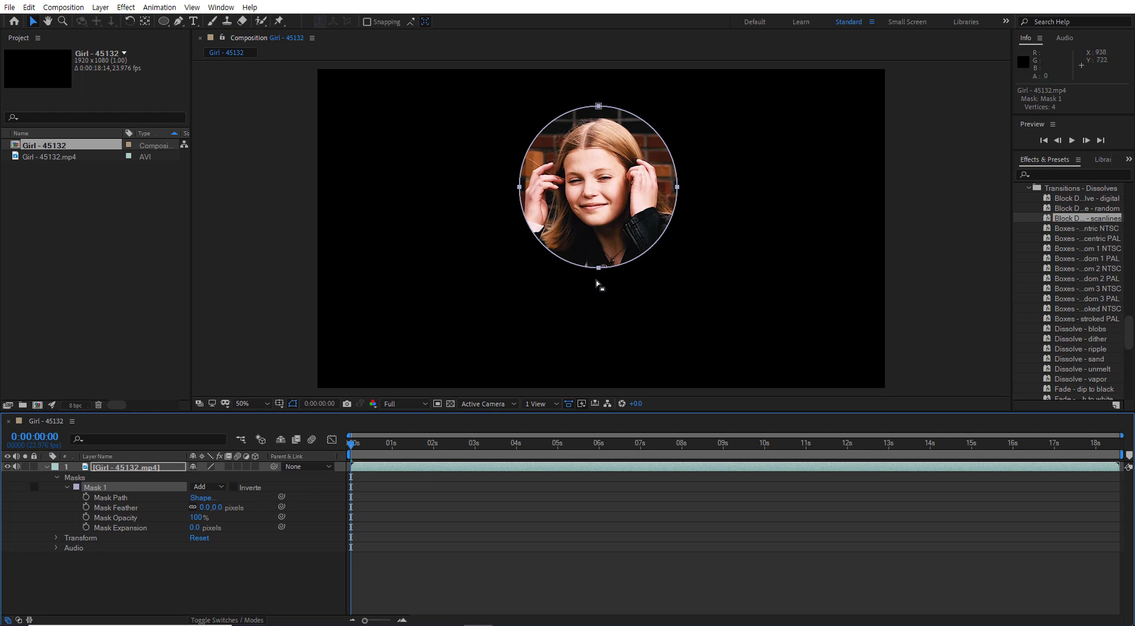
mouse_move(600, 272)
mouse_down()
mouse_move(614, 348)
mouse_move(718, 366)
mouse_move(582, 253)
mouse_move(459, 265)
mouse_move(601, 273)
mouse_up()
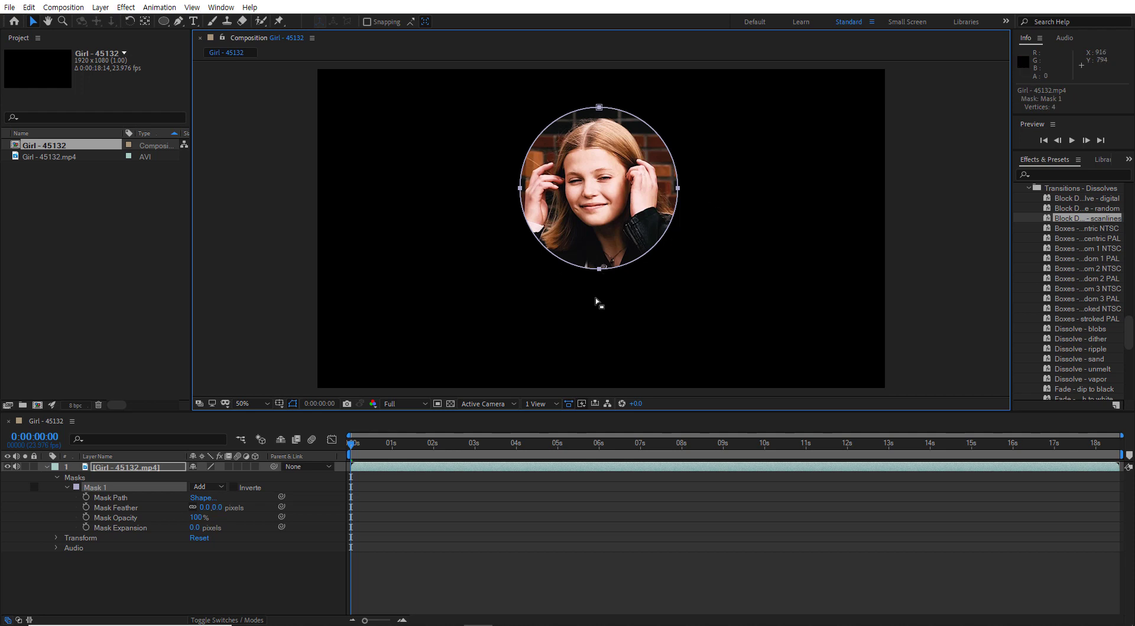
mouse_move(600, 271)
mouse_down()
mouse_move(532, 237)
mouse_move(545, 322)
mouse_move(648, 284)
mouse_move(543, 243)
mouse_move(539, 274)
mouse_move(611, 284)
mouse_move(606, 262)
mouse_move(597, 268)
mouse_up()
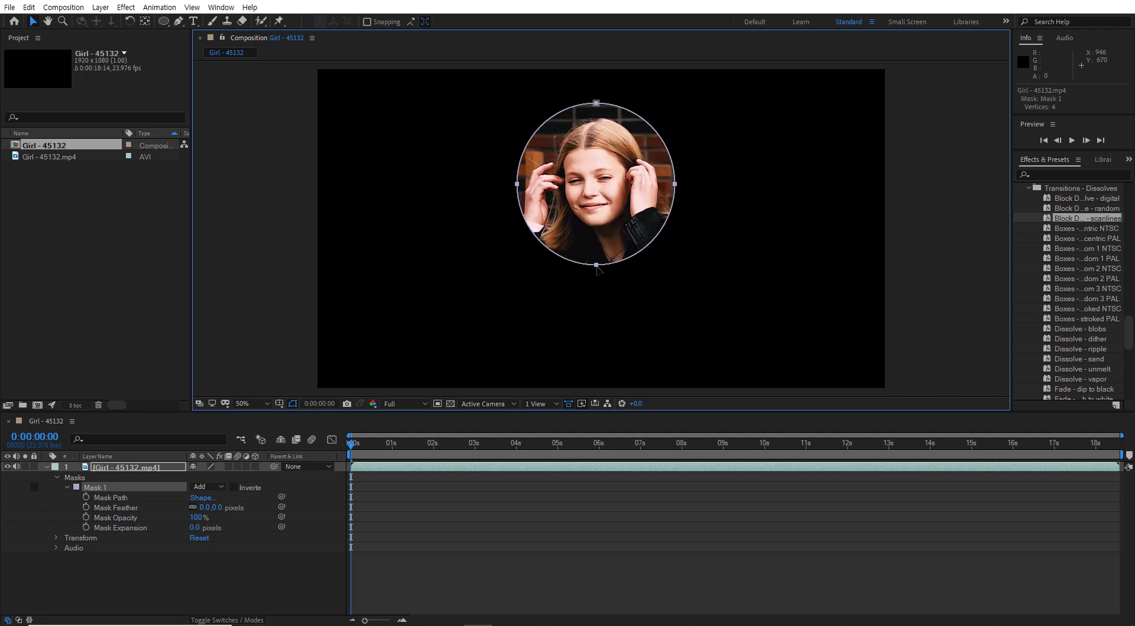
Invert Mask 1 to cut out the girl's head, and turn the inversion back off
click(234, 487)
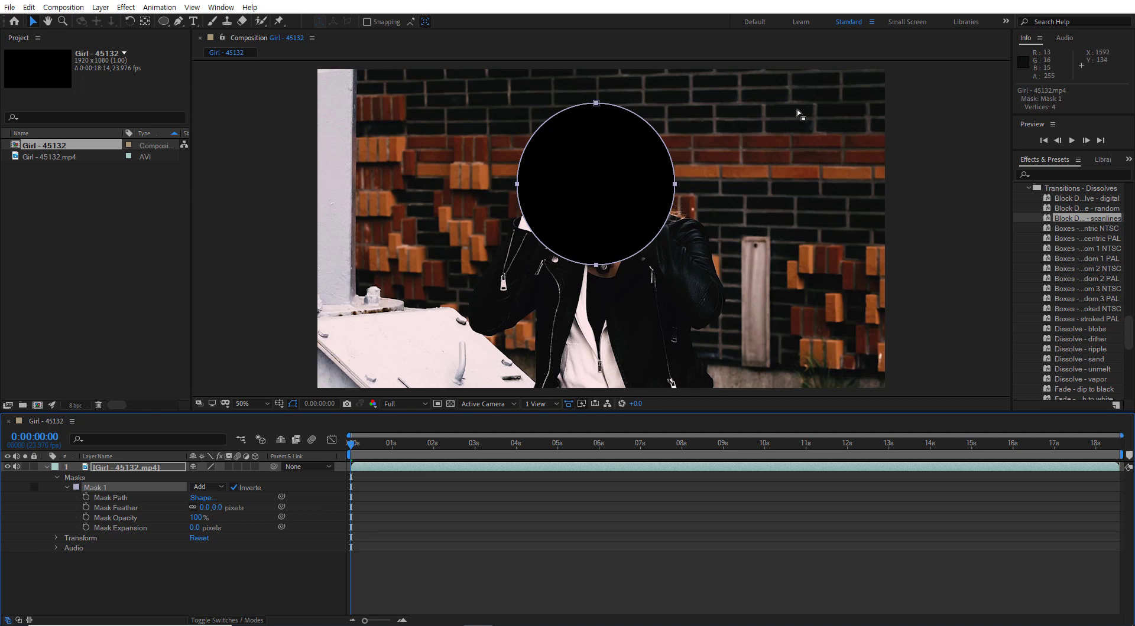
click(234, 488)
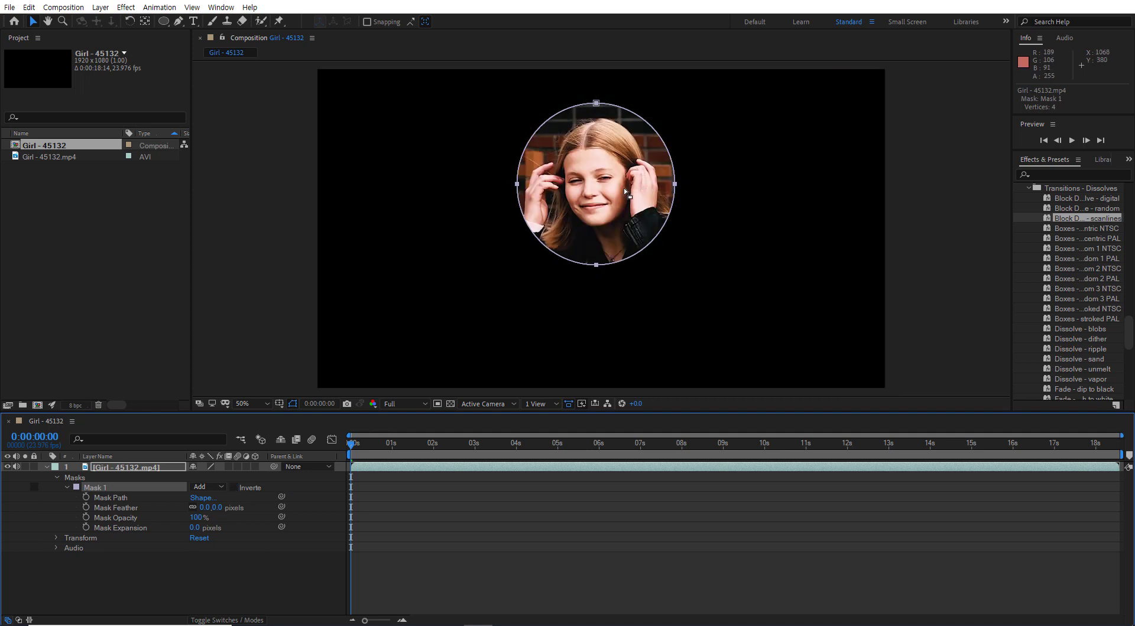
Try widening Mask 1 by setting its bounding box's right edge to 1432 px, and undo the change
click(204, 498)
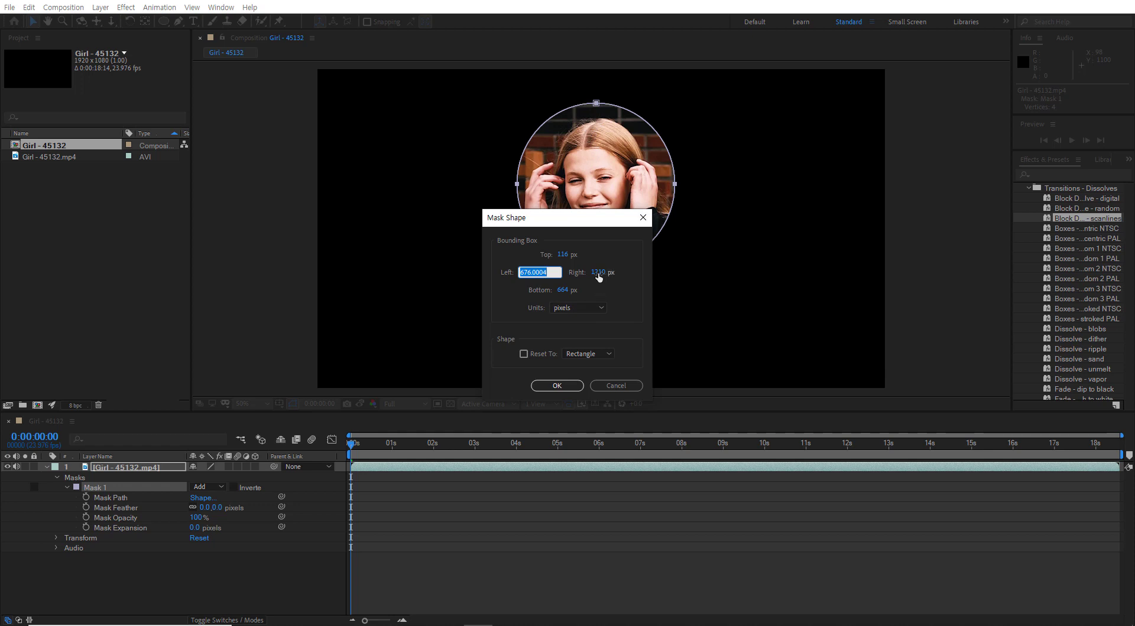
drag(598, 277, 737, 280)
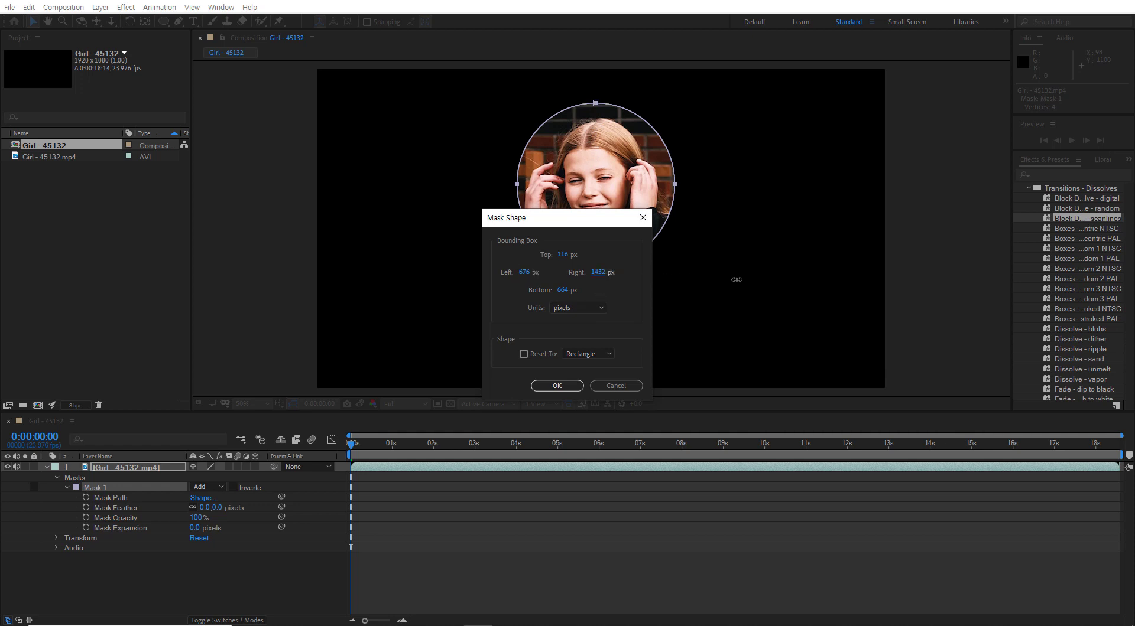
click(566, 385)
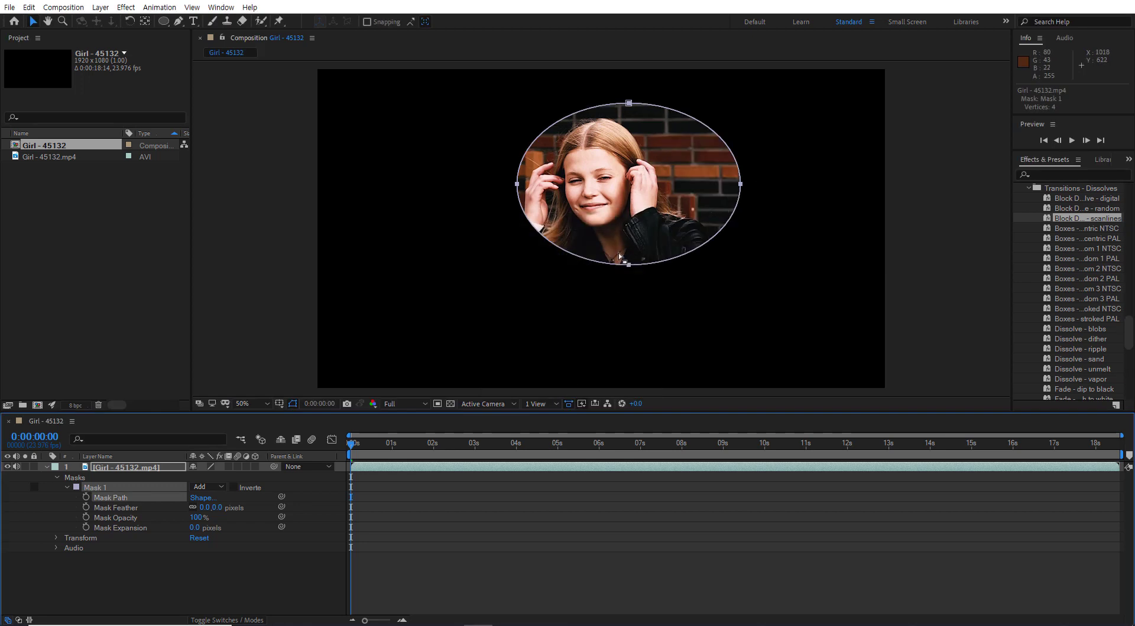
key(ctrl+z)
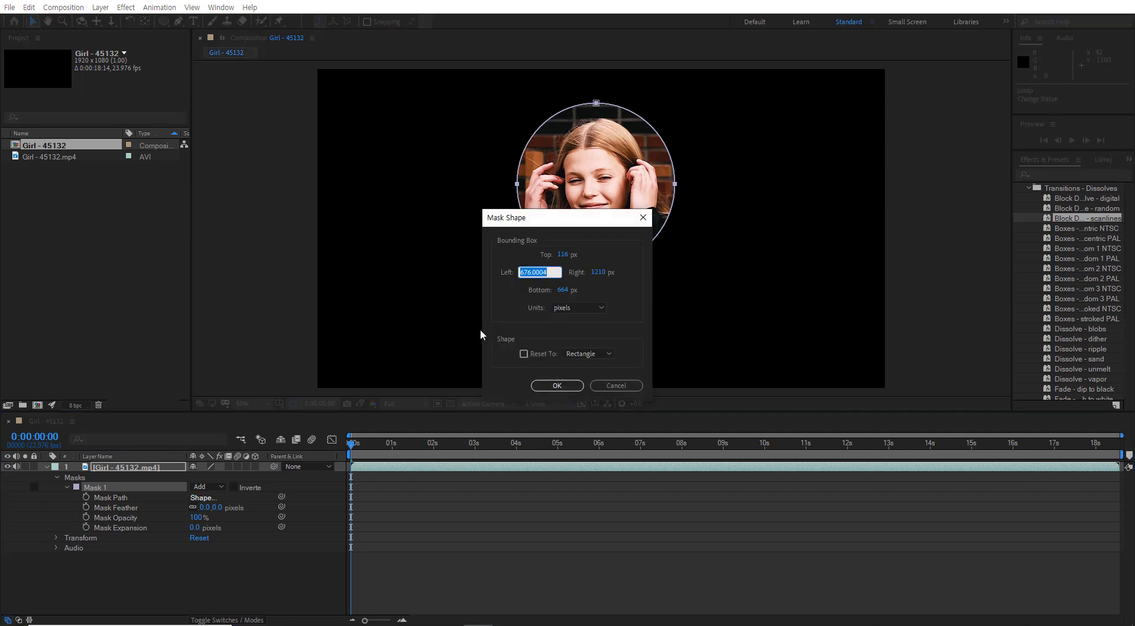
Check the mask shape's unit and shape options, try resetting Mask 1 to a Rectangle, and undo the reset
click(602, 308)
click(594, 322)
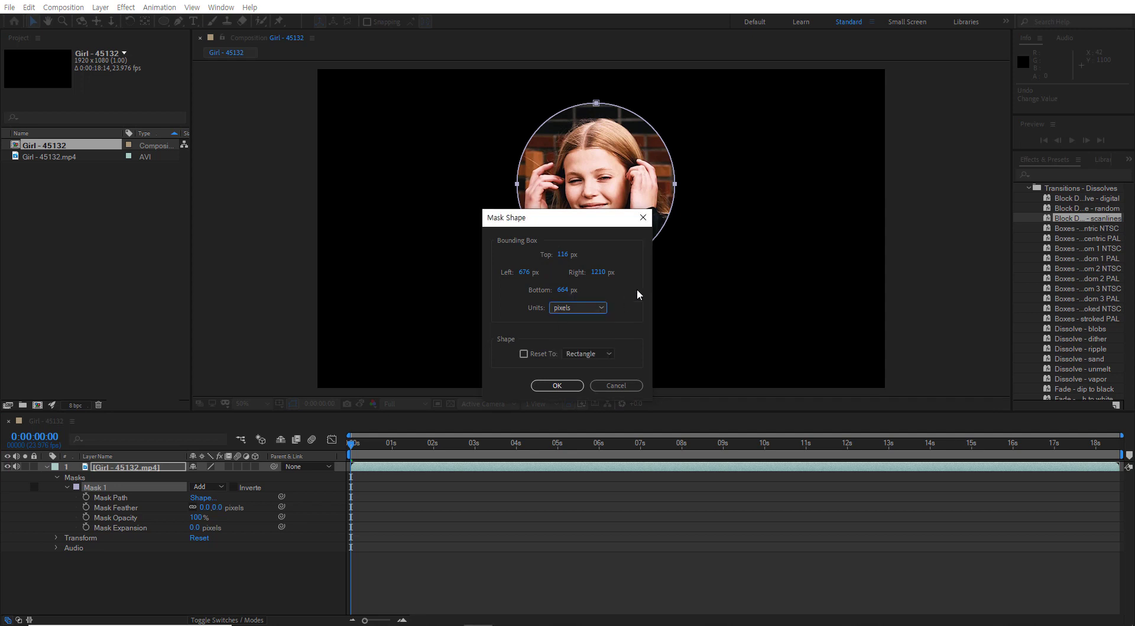
click(608, 355)
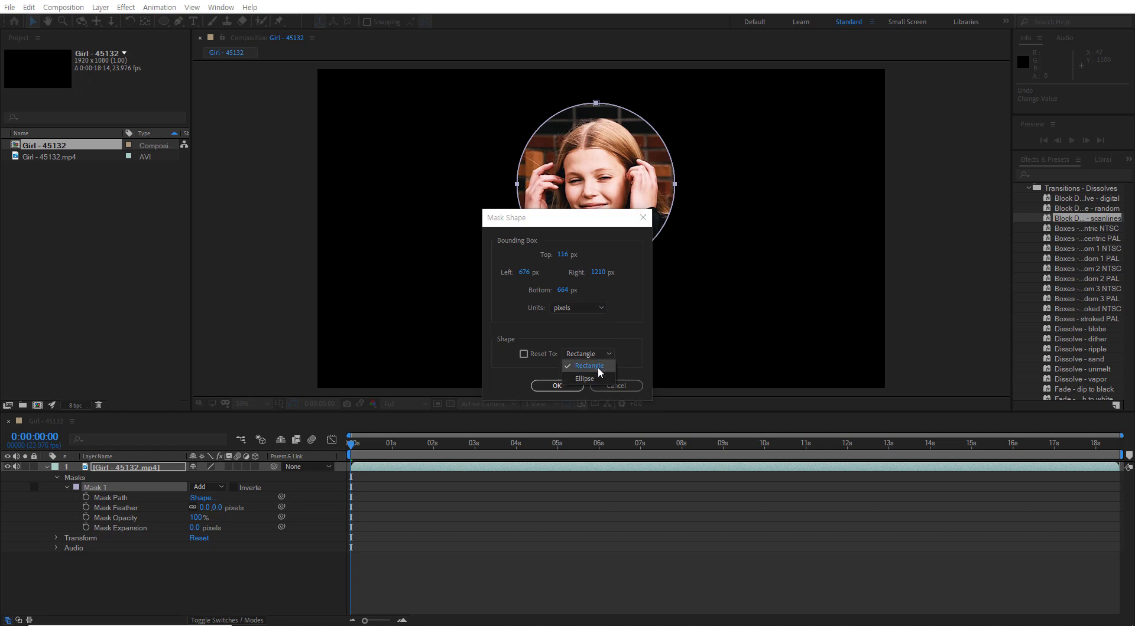
click(640, 342)
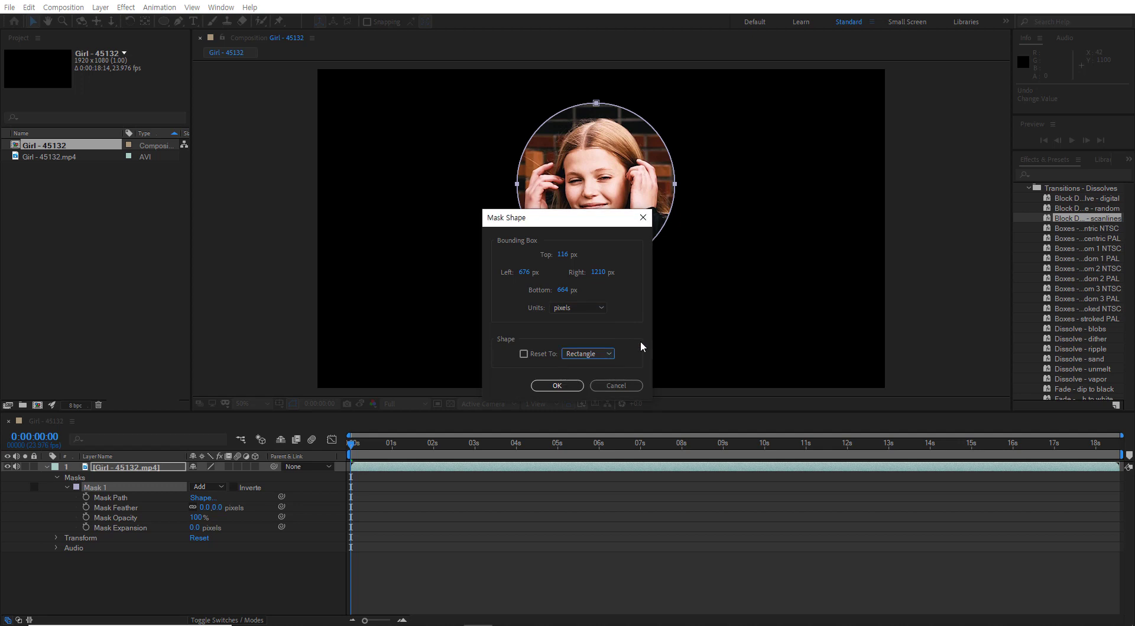
click(524, 354)
click(566, 384)
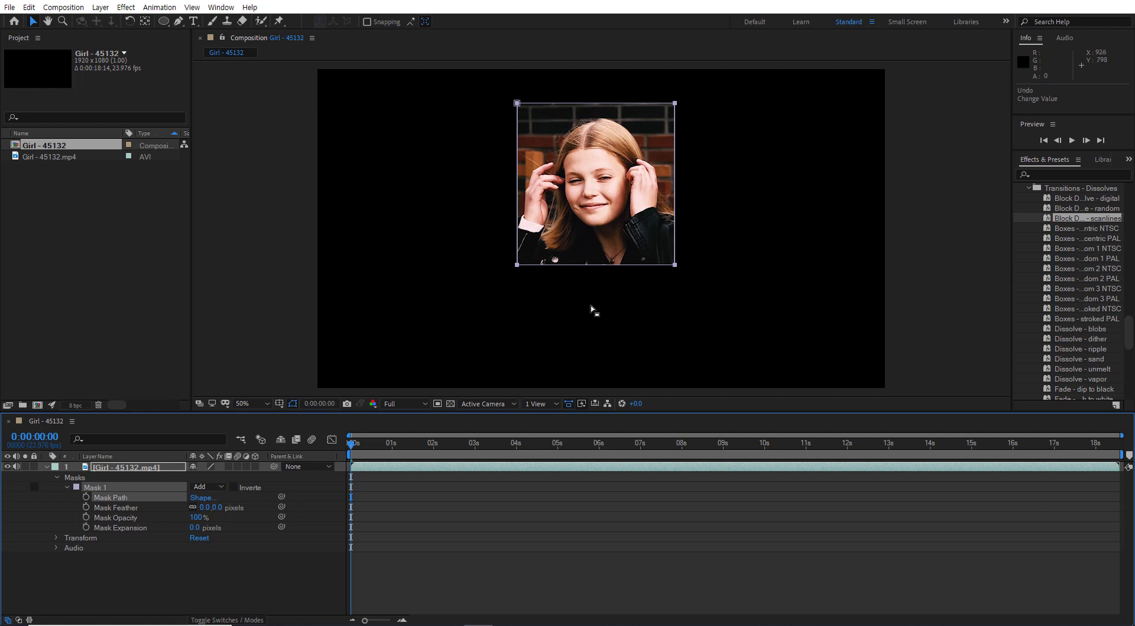
key(ctrl+z)
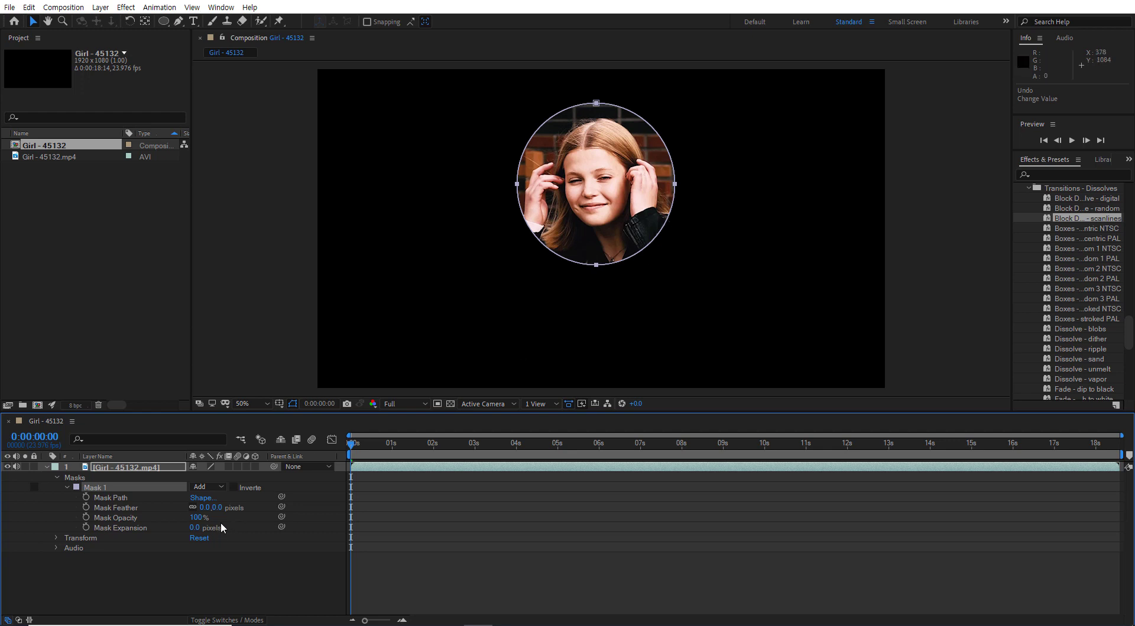
Try feathering the edge of Mask 1 by 271 pixels and by 168 pixels, and reset the feather
drag(221, 512, 581, 403)
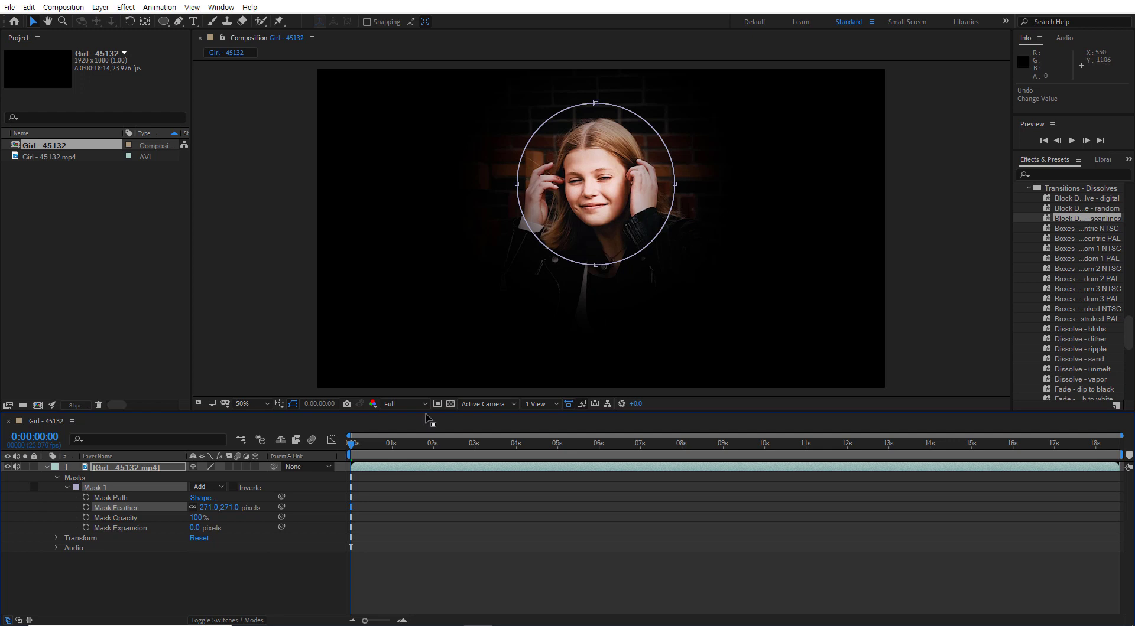
drag(352, 448, 313, 470)
drag(231, 515, 174, 511)
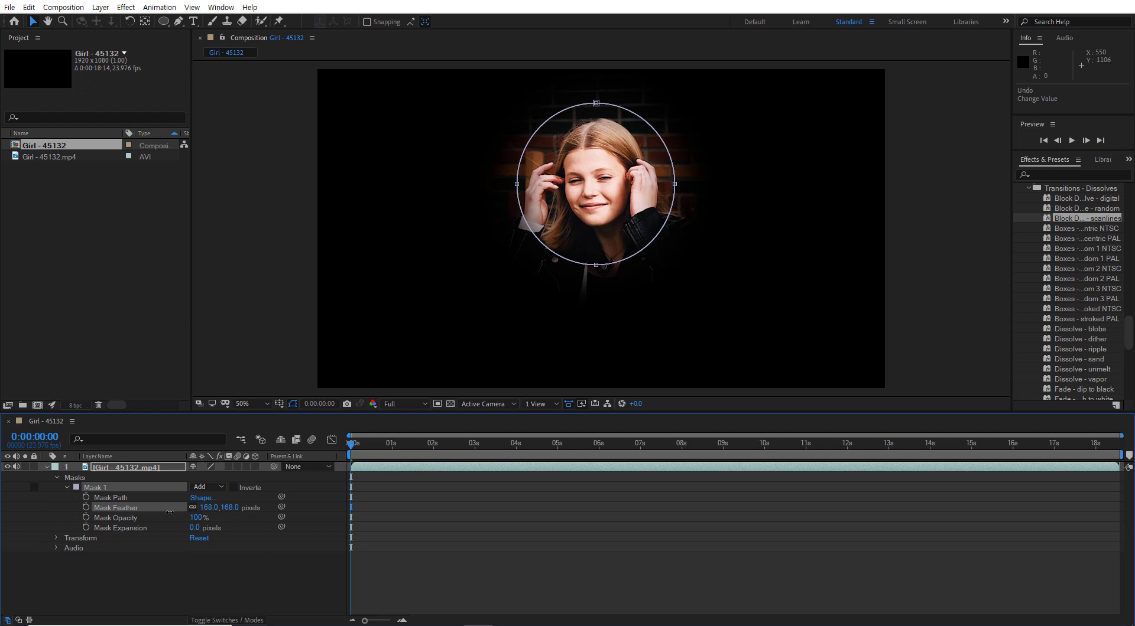
click(208, 507)
right_click(213, 506)
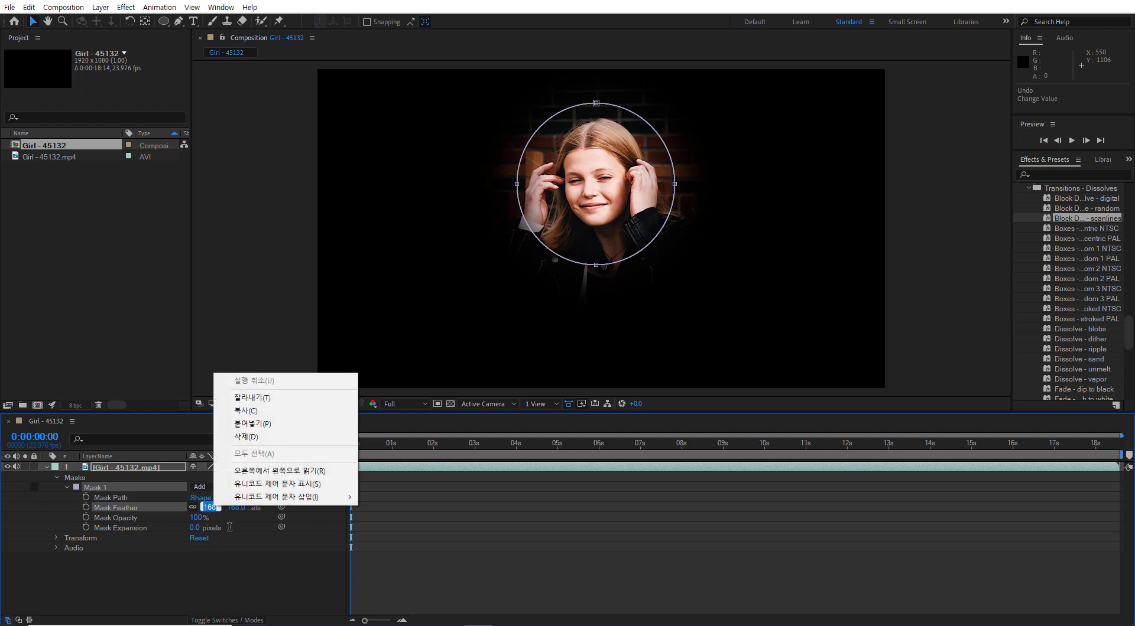
click(241, 566)
right_click(229, 511)
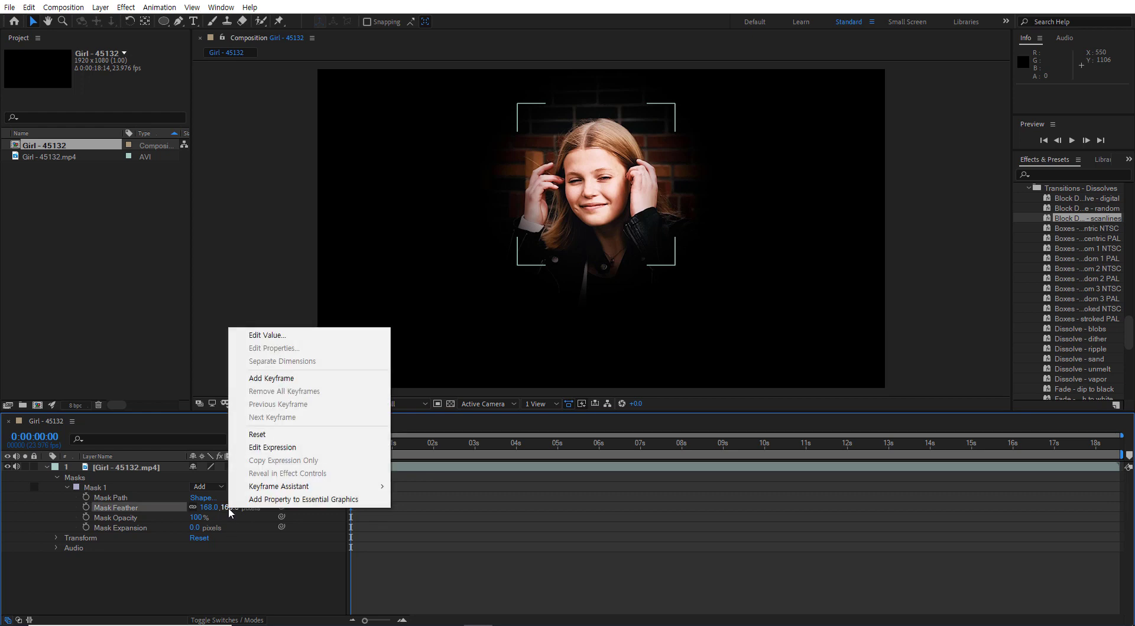
click(260, 436)
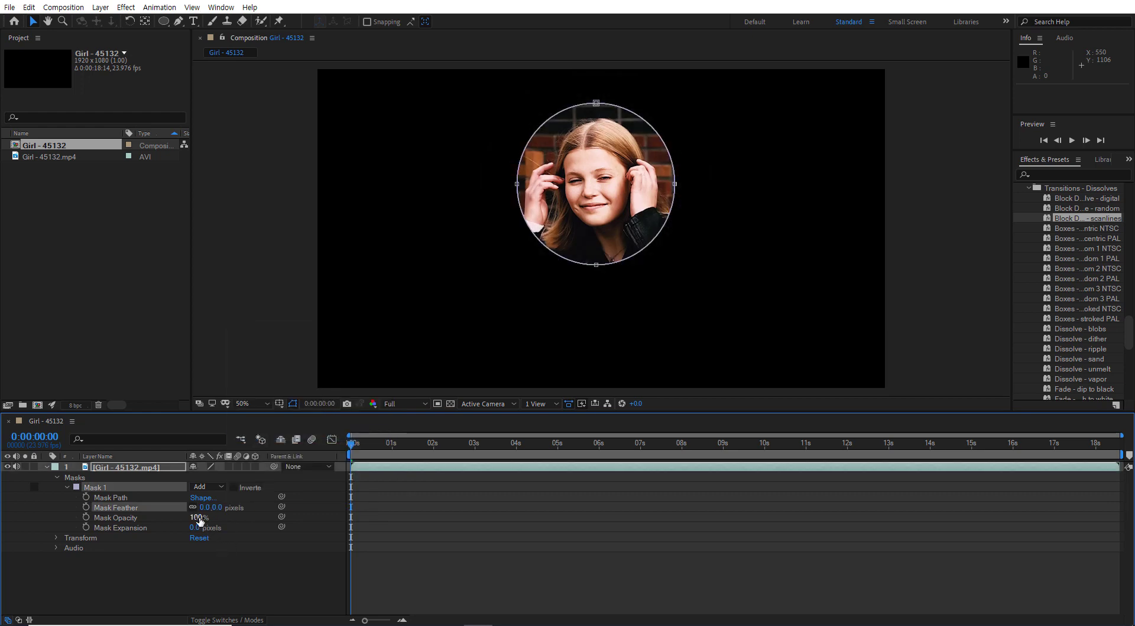
Try varying Mask 1's opacity and expanding the mask by 42 pixels, restoring 100% opacity and resetting the expansion
drag(197, 520, 233, 520)
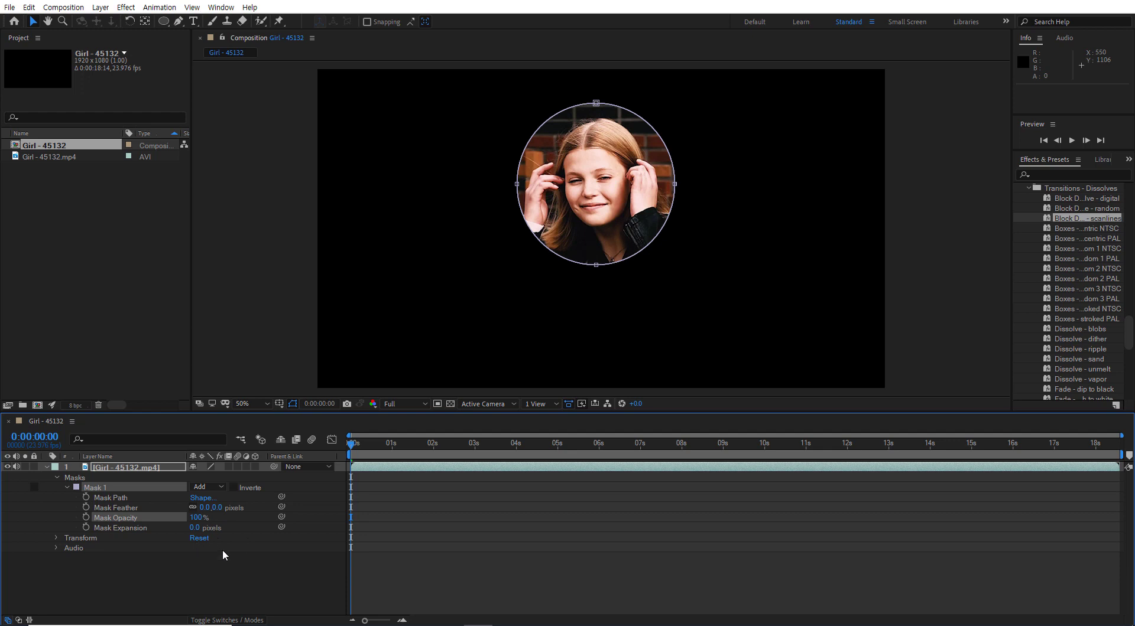
drag(194, 528, 222, 527)
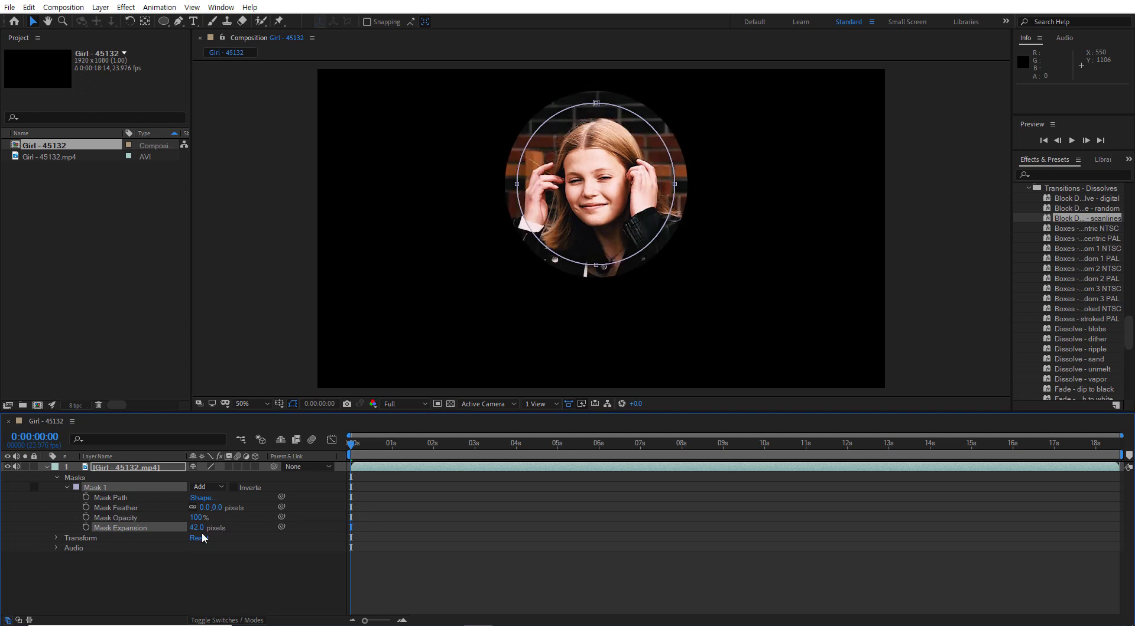
right_click(197, 530)
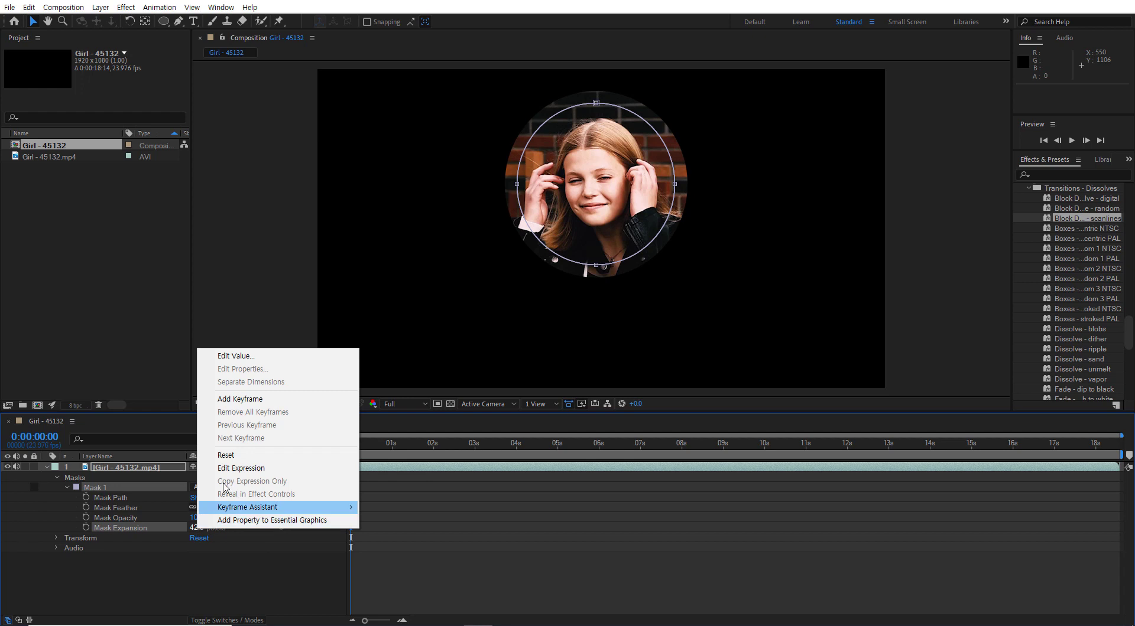
click(226, 455)
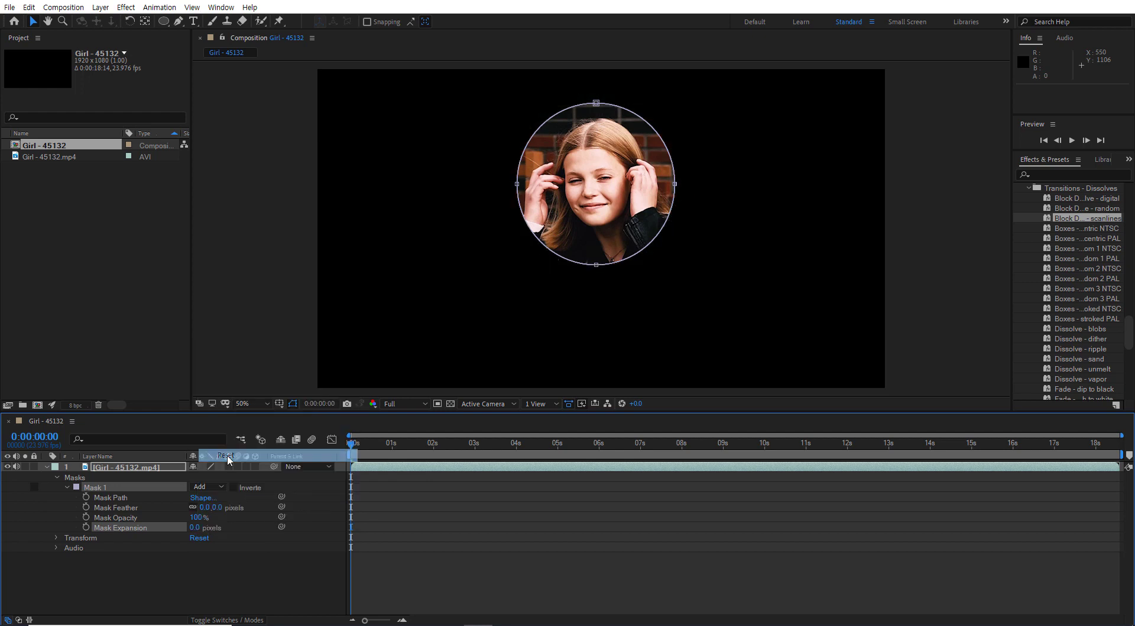
click(221, 566)
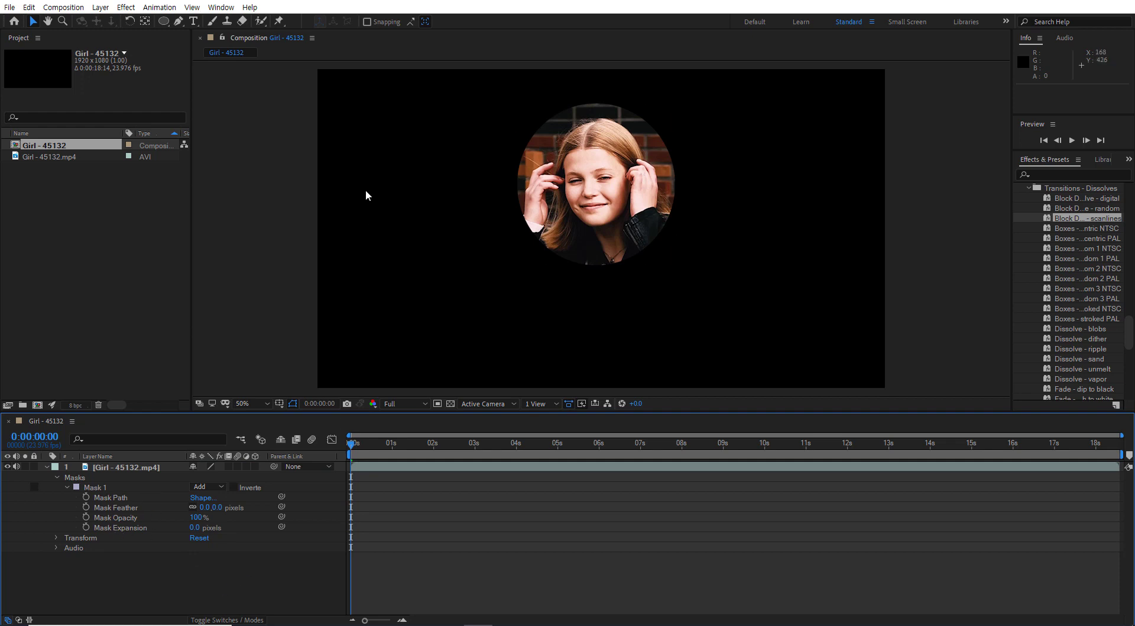
Draw a second, rectangular mask of about 526 × 574 px on the footage layer, below and left of the girl's head
drag(165, 21, 224, 25)
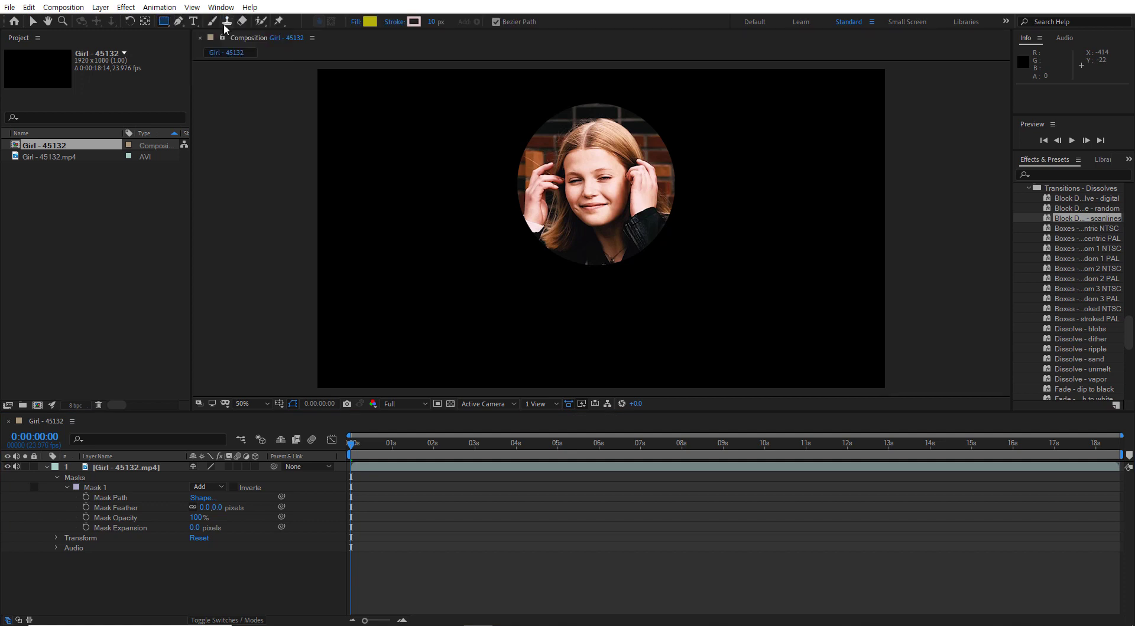
click(151, 469)
click(143, 467)
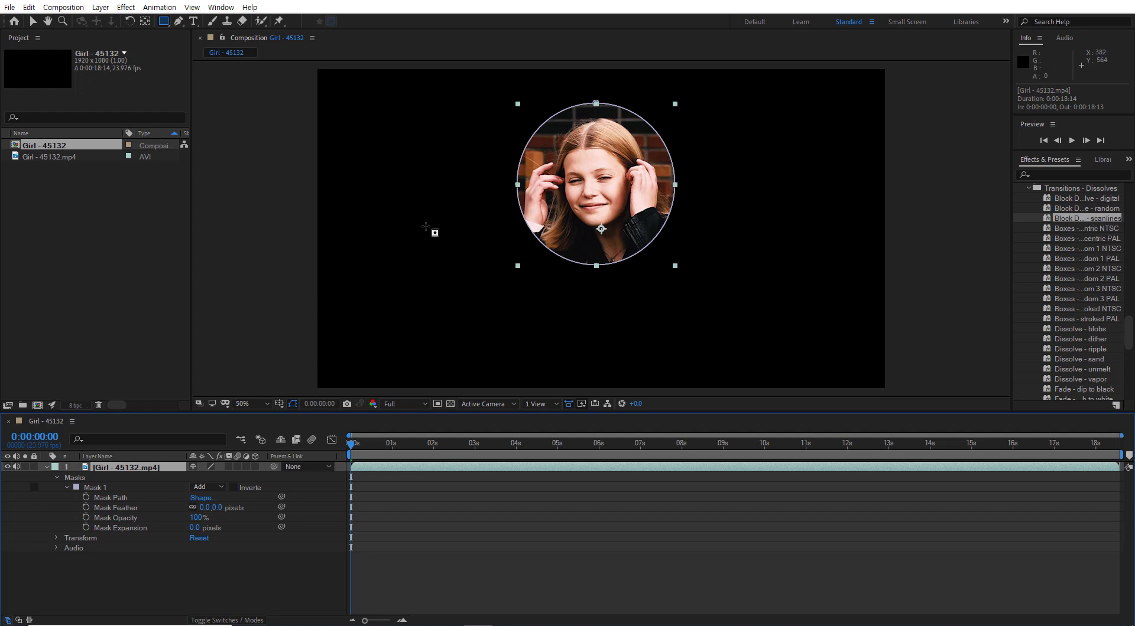
drag(422, 209, 578, 378)
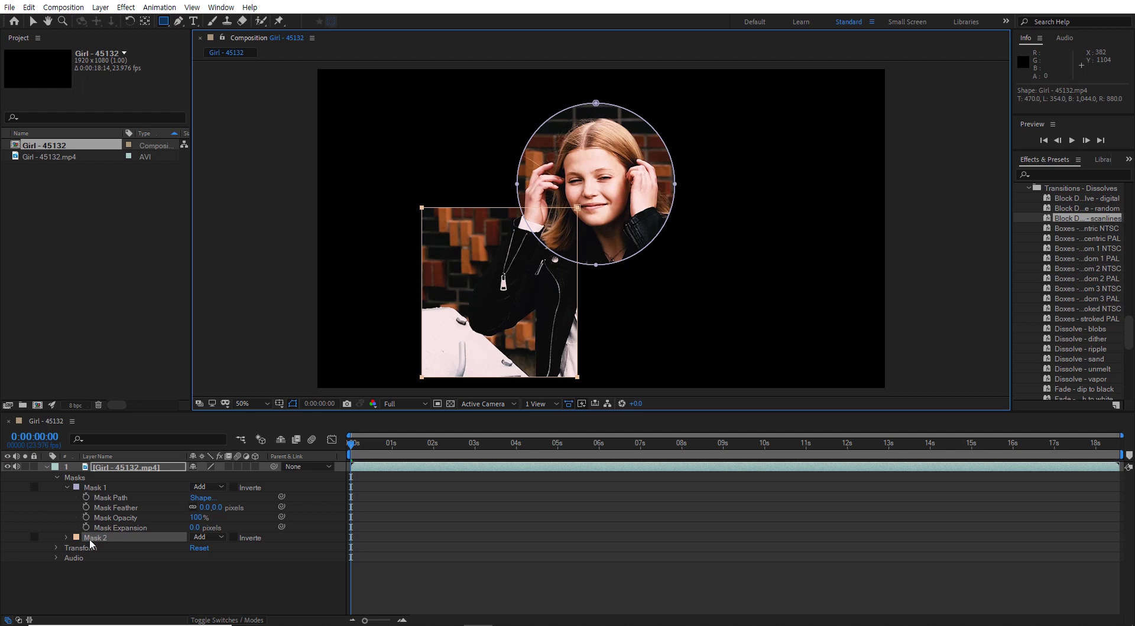
Reveal Mask 2's properties alongside Mask 1's and try varying its opacity, returning it to 100%
click(99, 488)
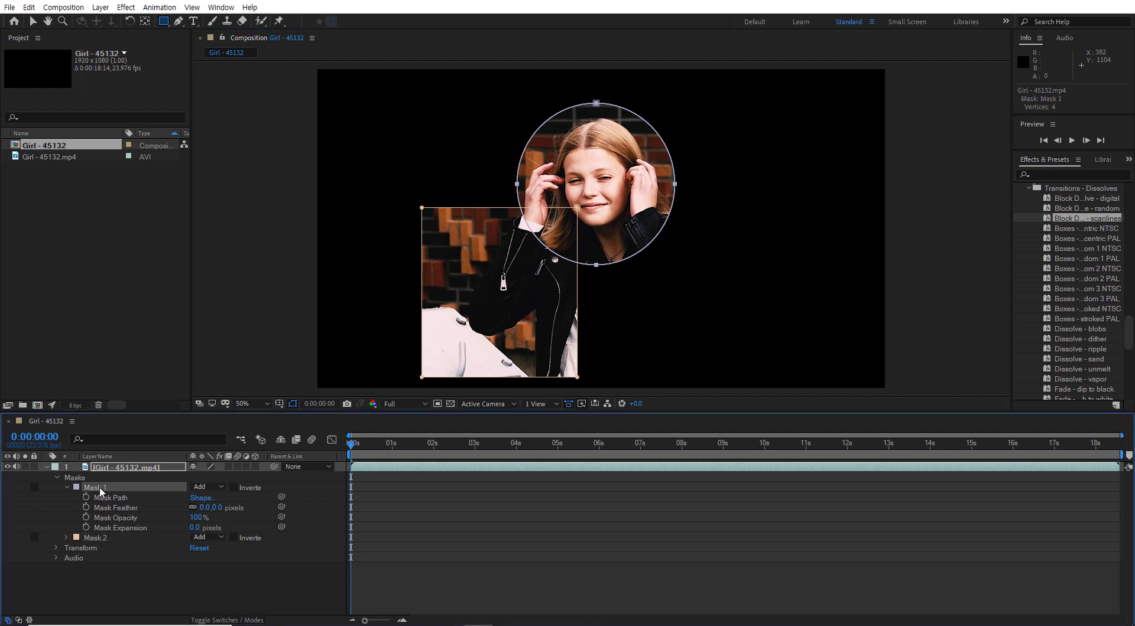
click(100, 537)
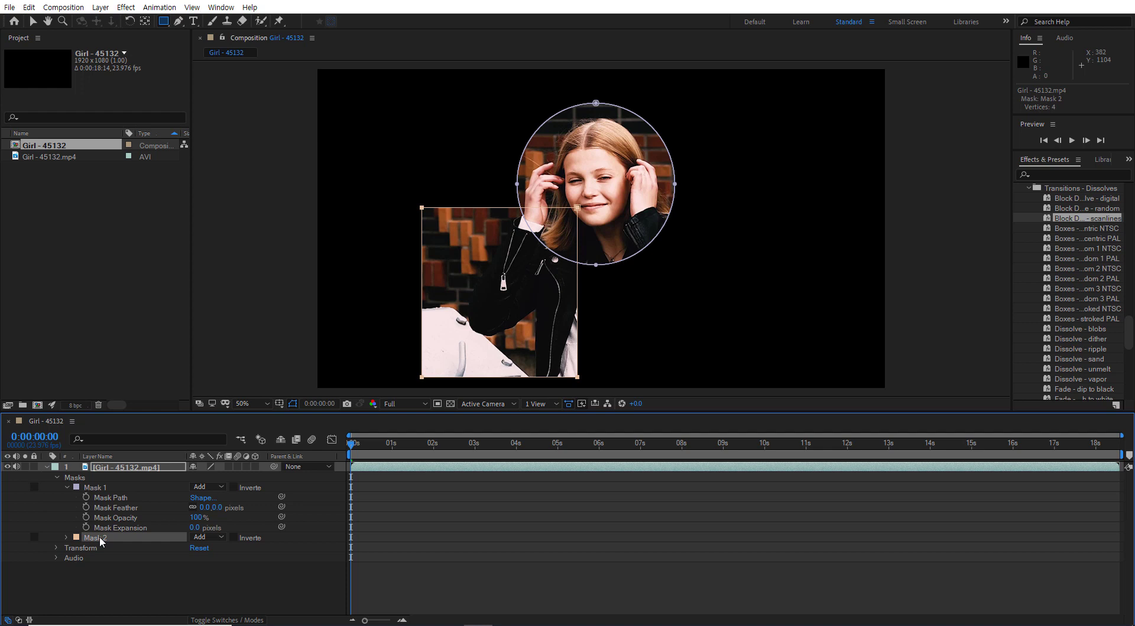
click(66, 538)
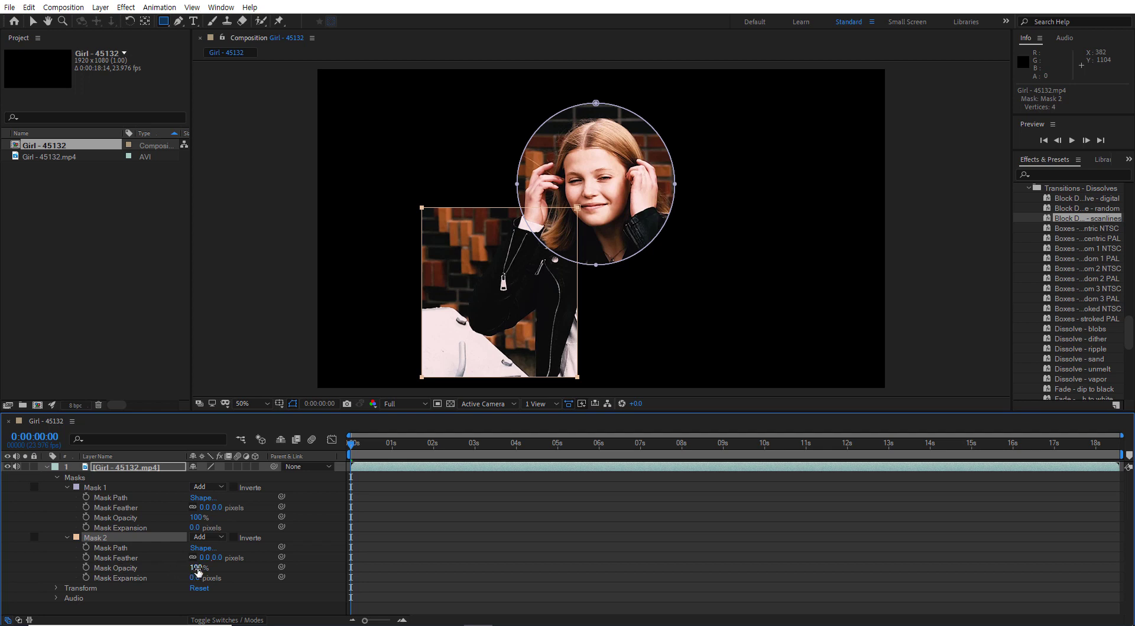
mouse_move(198, 571)
mouse_down()
mouse_move(147, 569)
mouse_move(201, 568)
mouse_up()
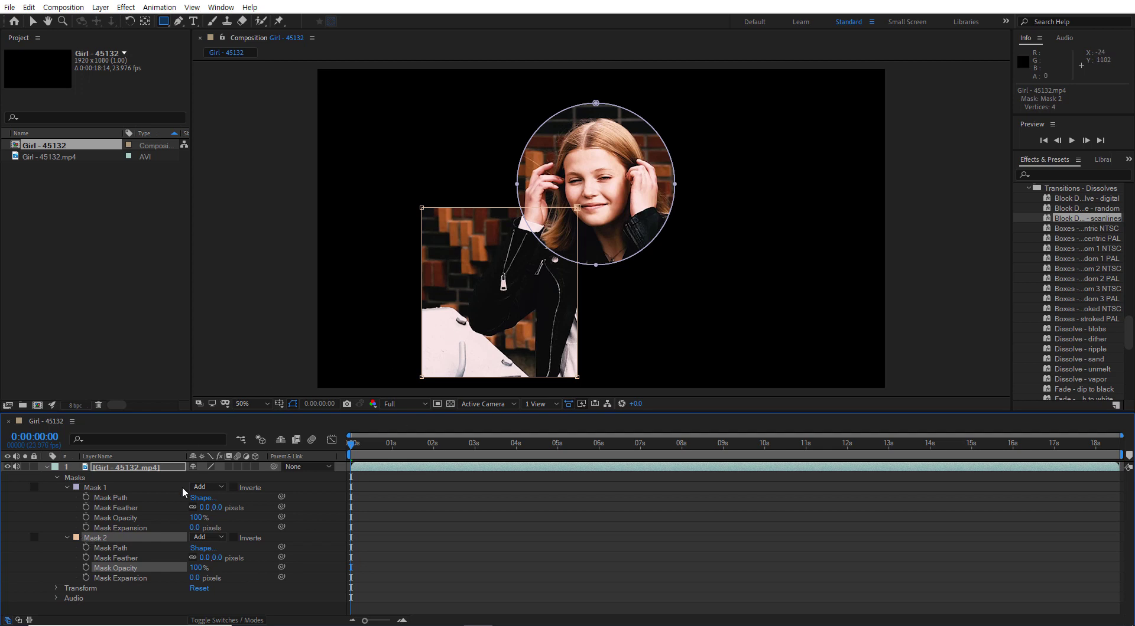
click(105, 486)
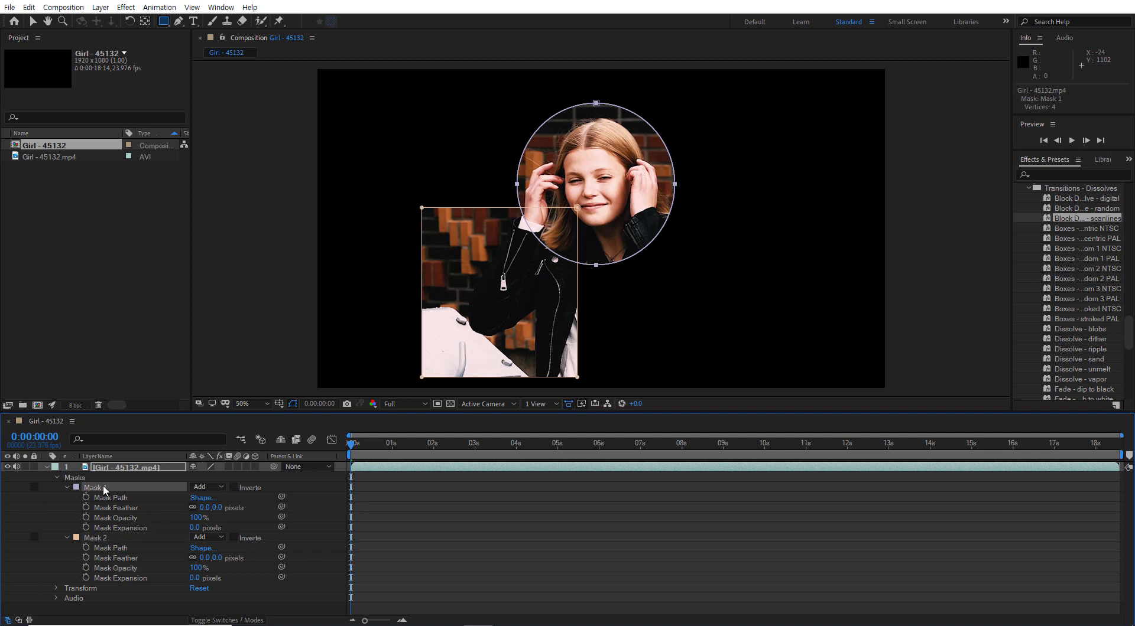
Move the rectangular Mask 2 right and slightly up so it overlaps the lower right part of the elliptical Mask 1
click(101, 536)
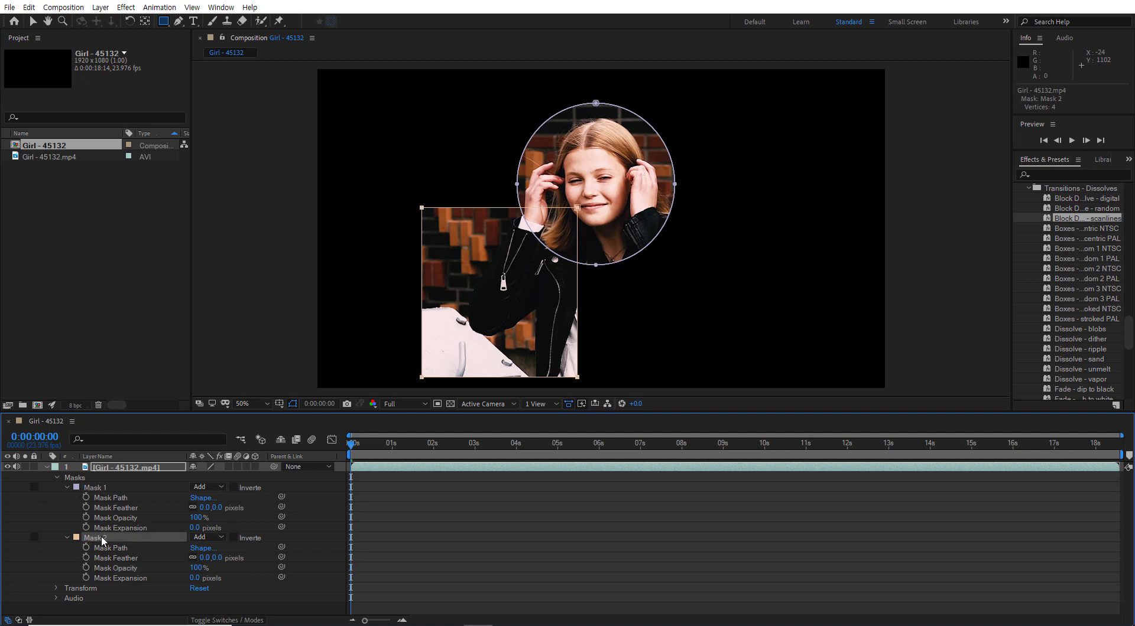
click(32, 21)
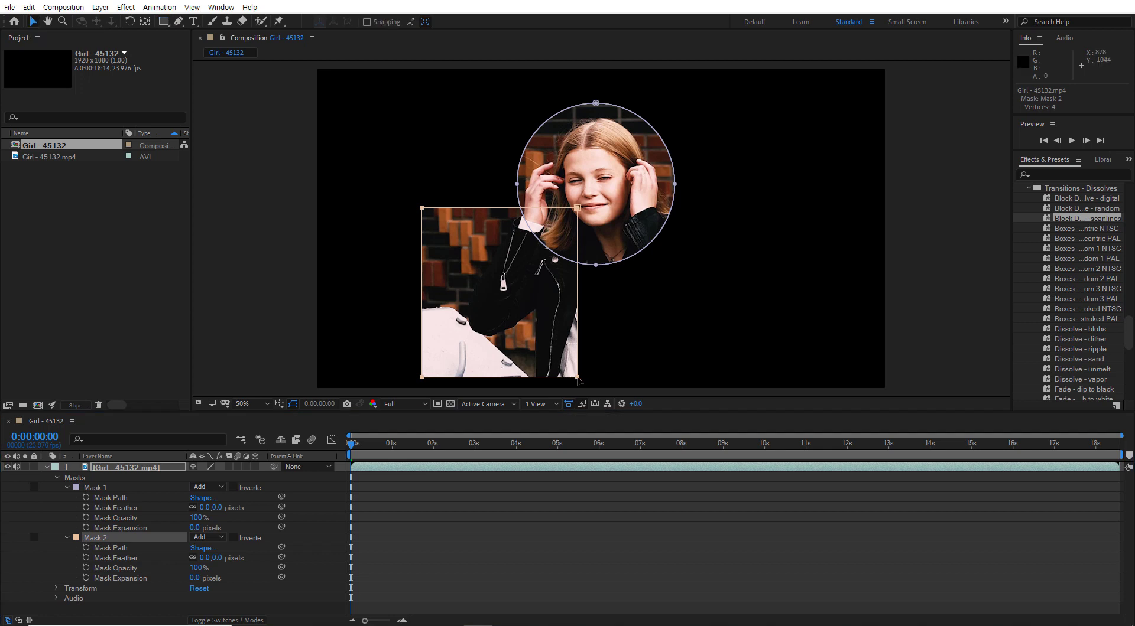
drag(580, 380, 739, 354)
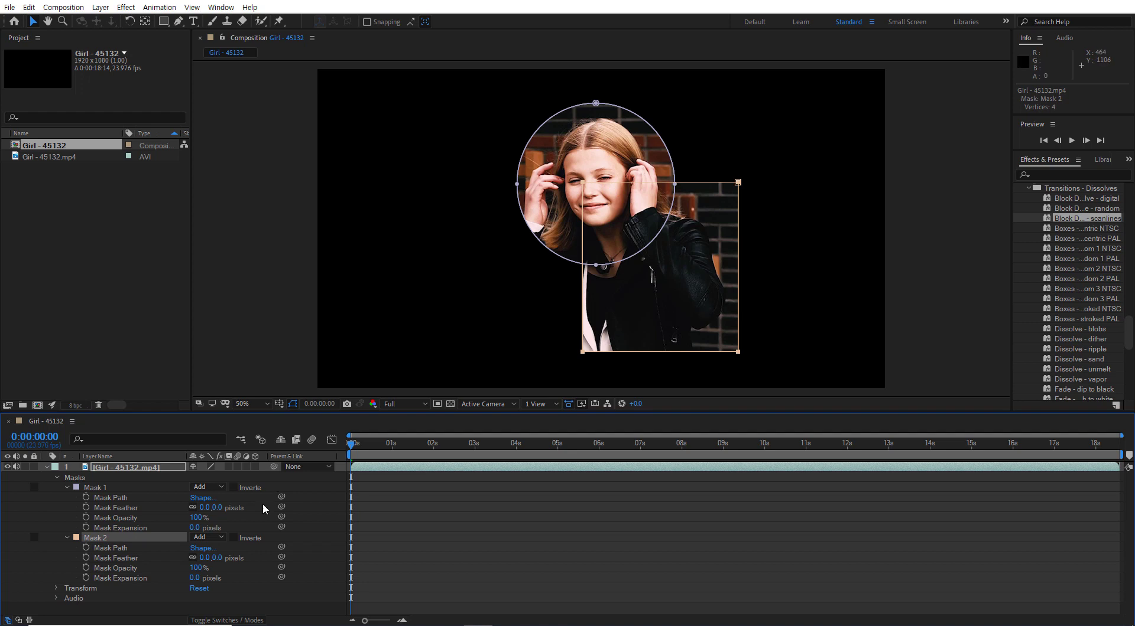
Try the Subtract mode on Mask 2 and switch it to Intersect, keeping only the area shared with Mask 1
click(221, 537)
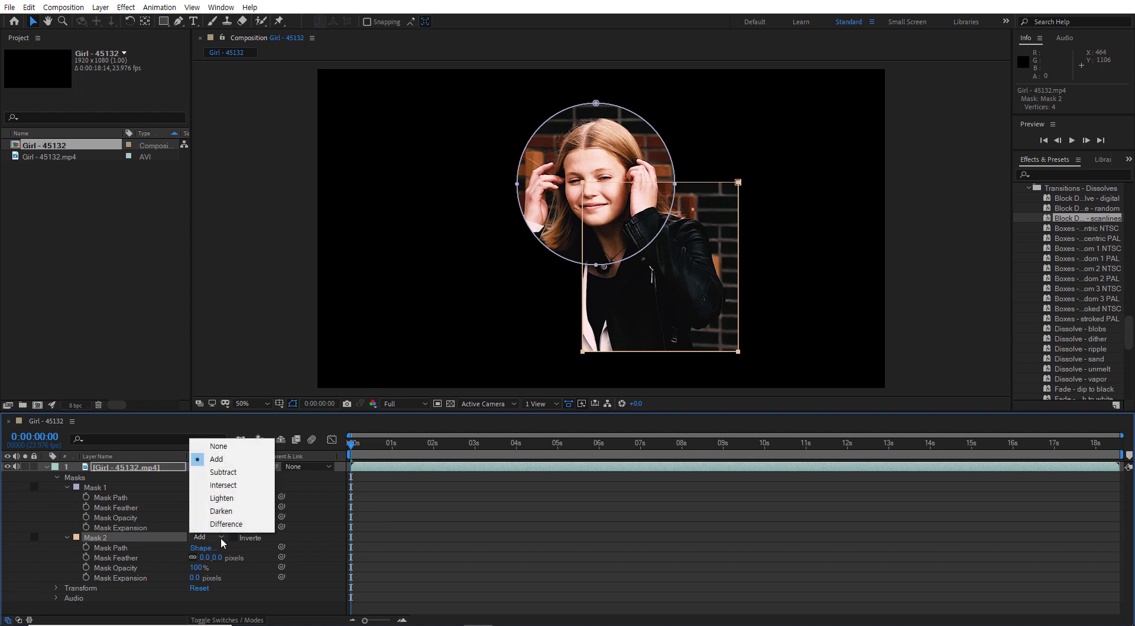
click(235, 472)
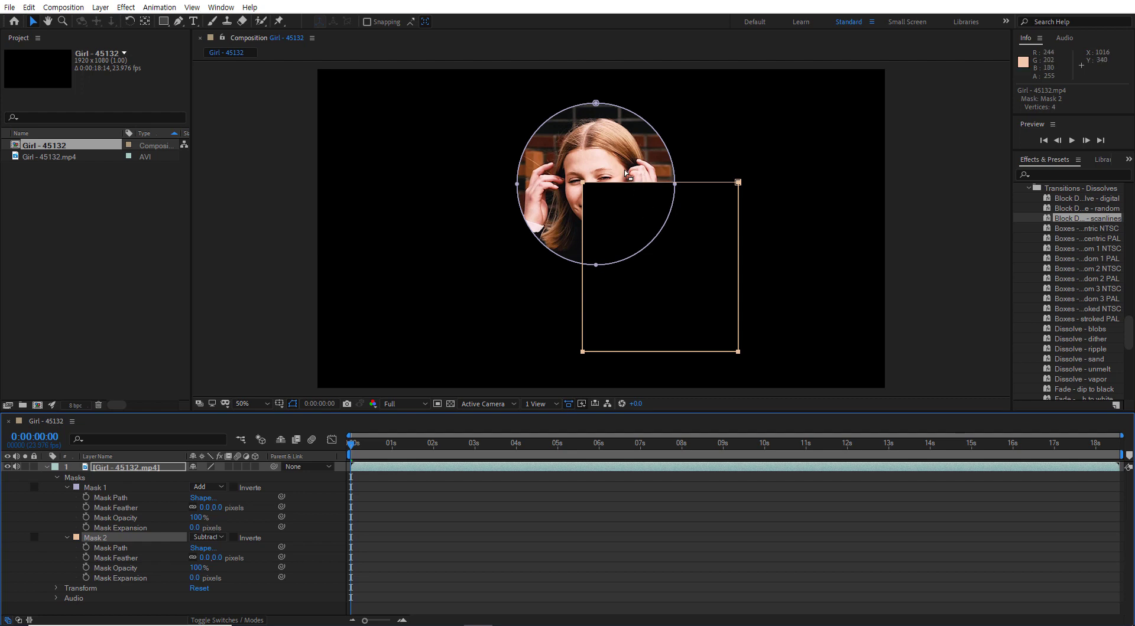
click(221, 537)
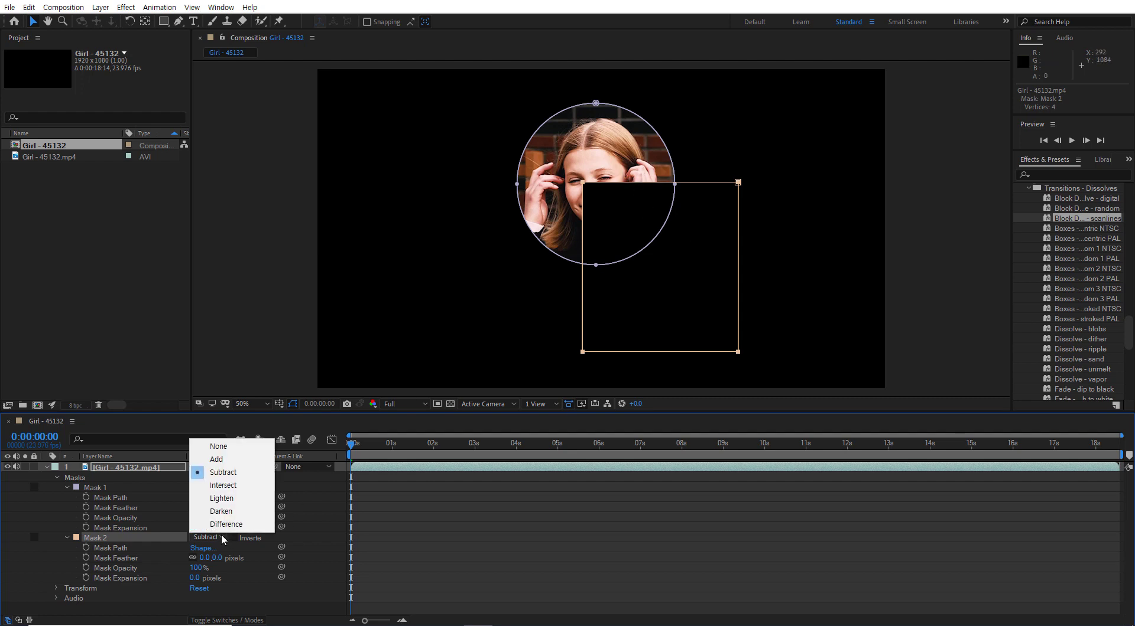
click(231, 485)
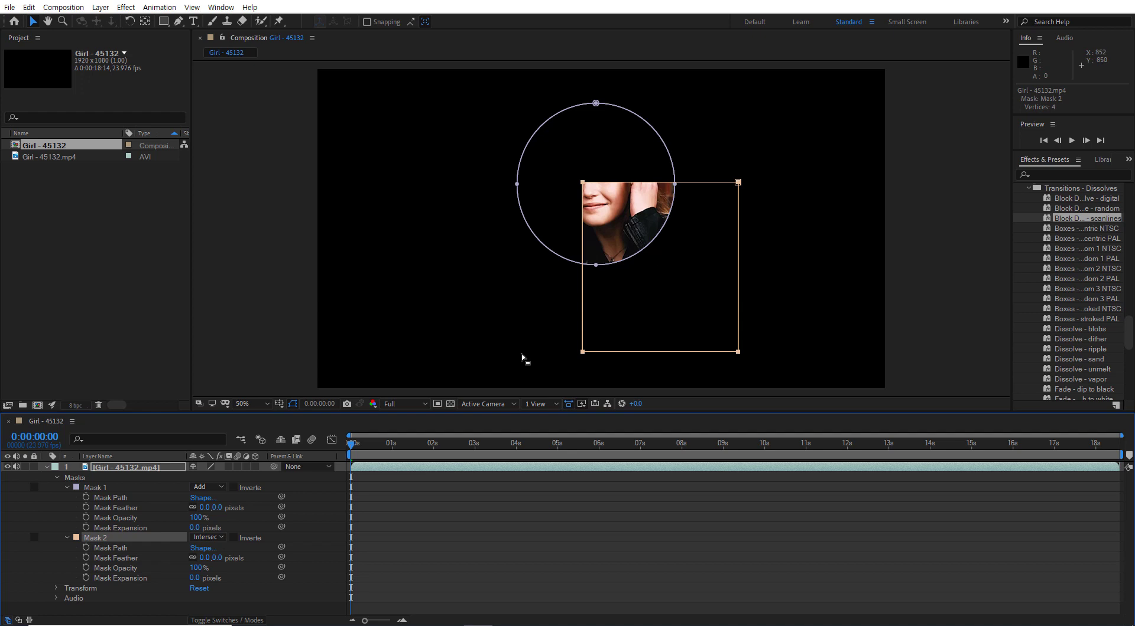
click(221, 537)
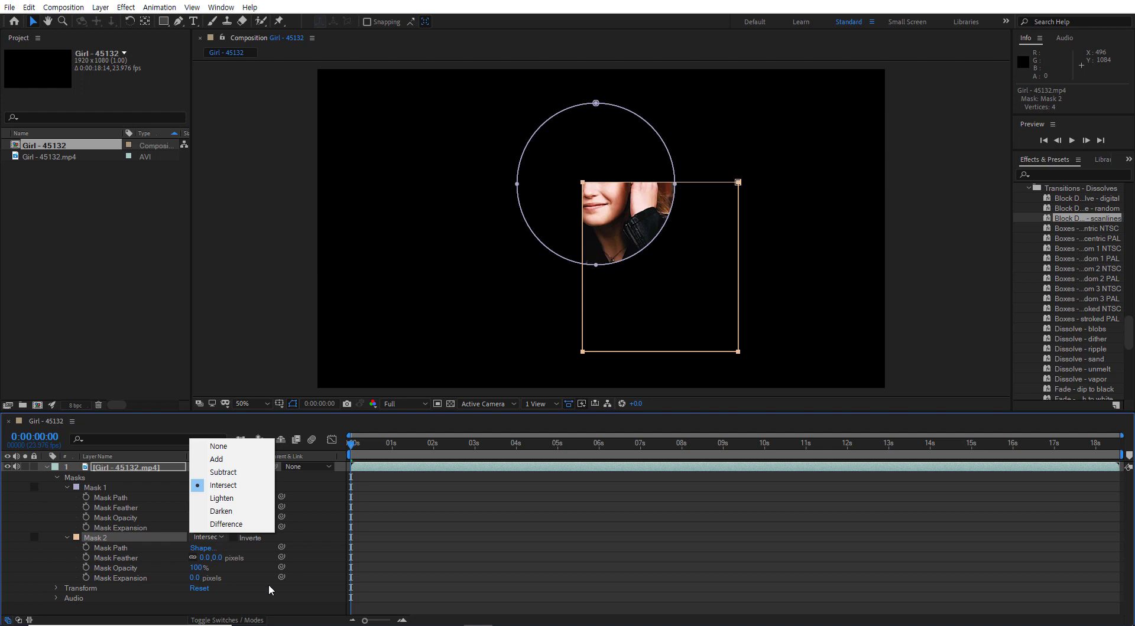
key(Up)
key(Up)
key(Return)
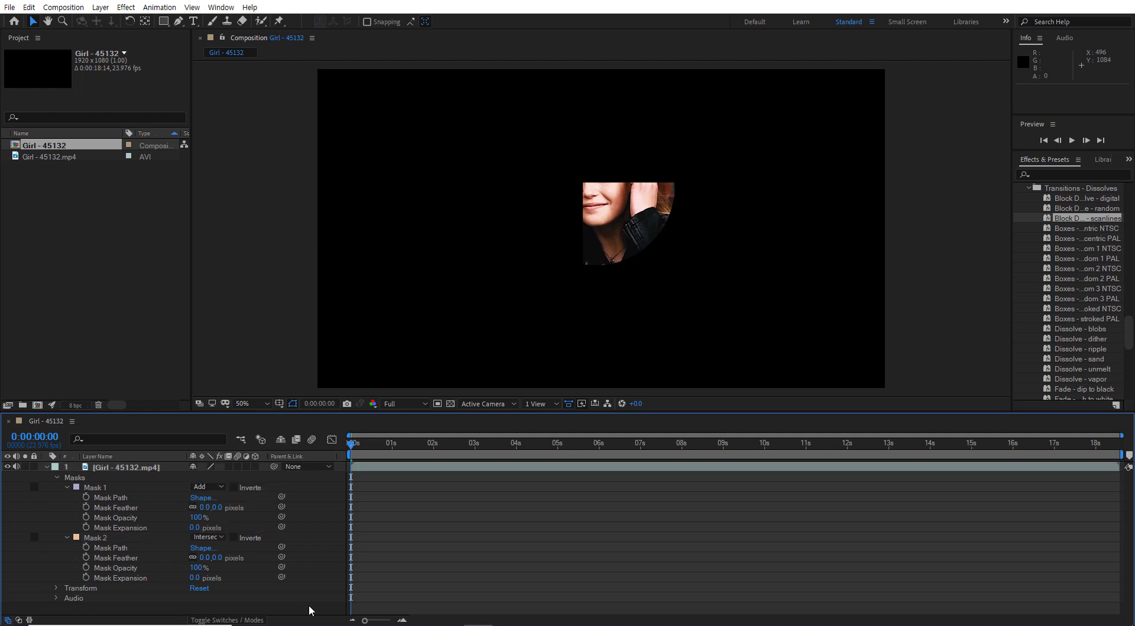
Play back the composition to preview the intersected masks over the moving footage, stopping at 0:00:07:00
key(space)
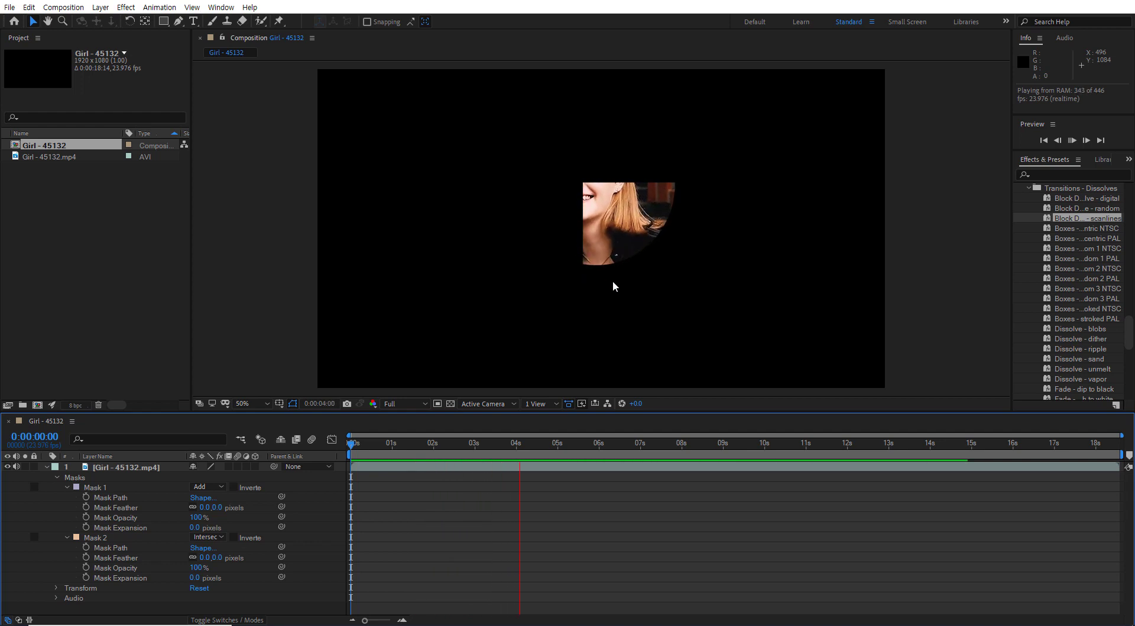
key(space)
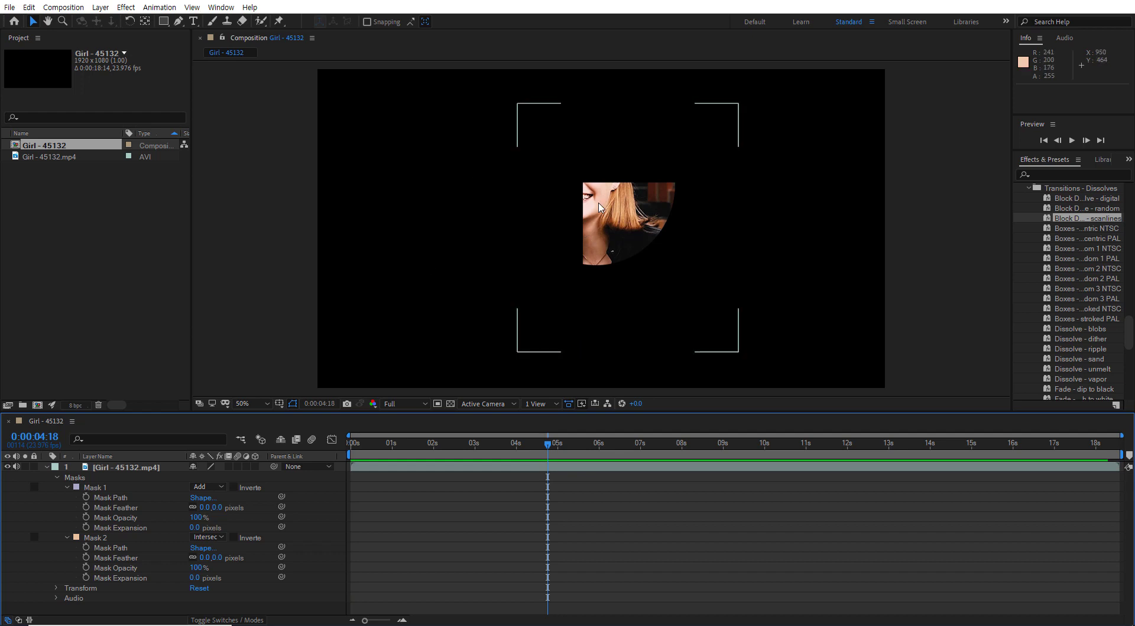
key(space)
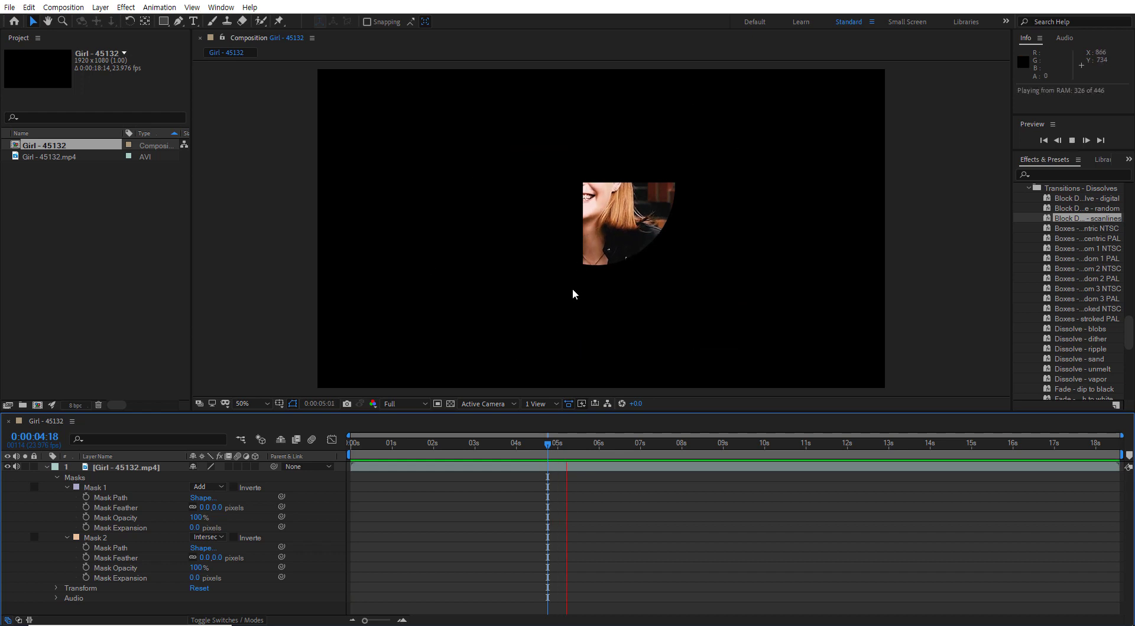
key(space)
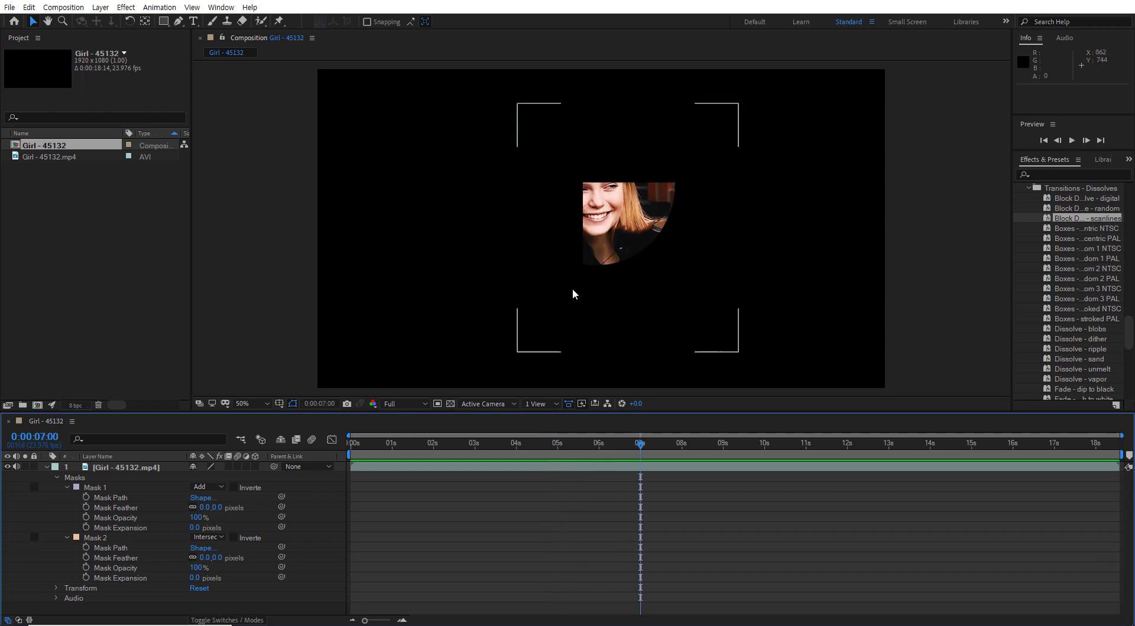